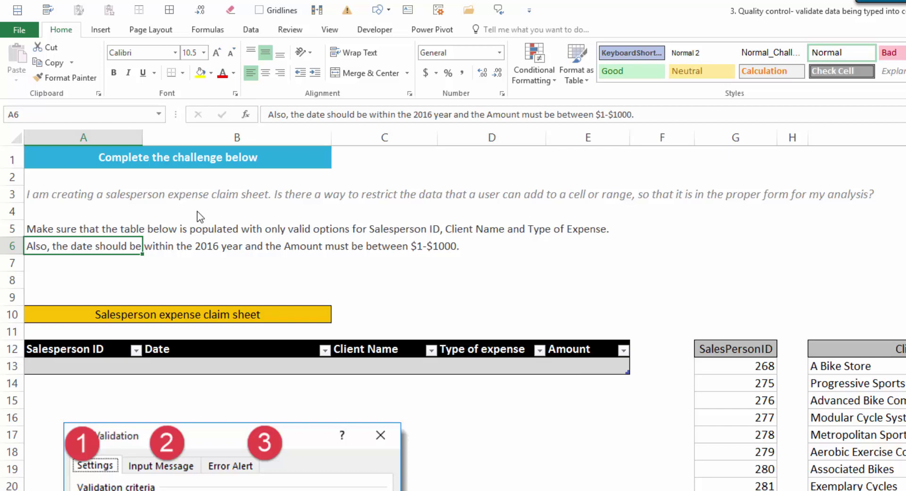
Examine the Salesperson ID, Client Name and Type of expense input cells in row 13 and their source lists of valid options
click(104, 364)
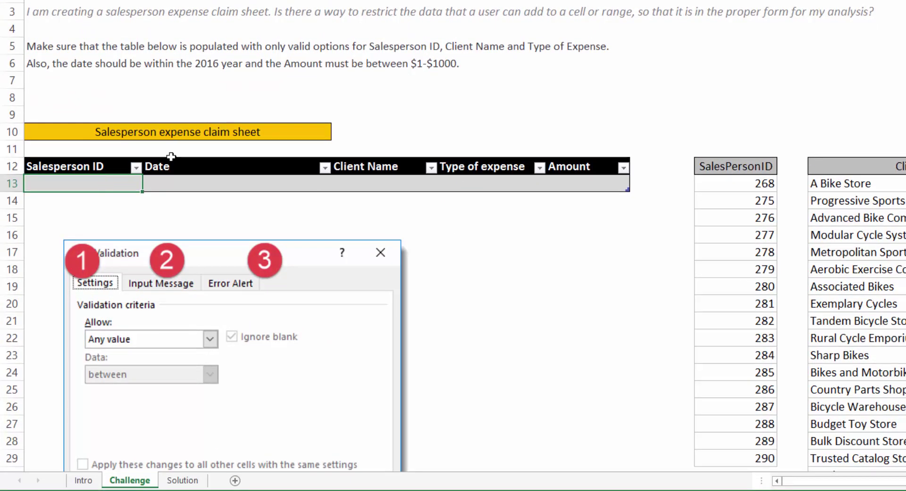
ctrl+click(378, 182)
ctrl+click(492, 177)
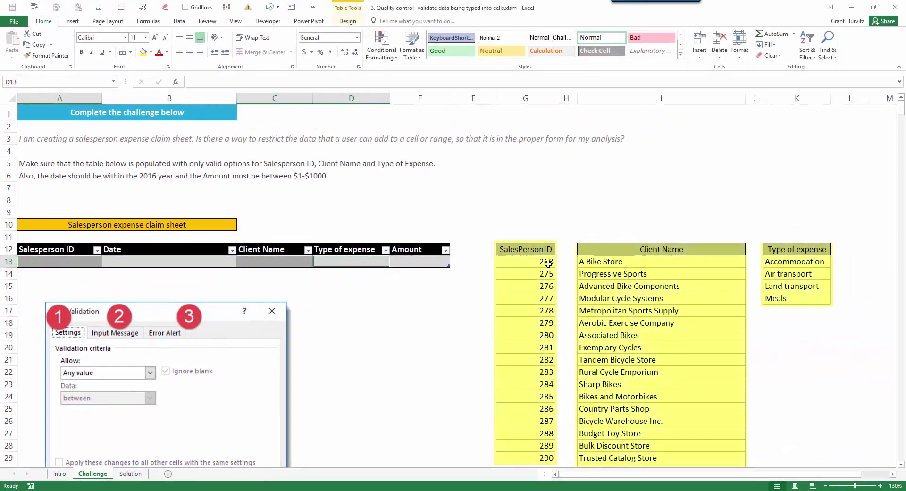
click(548, 263)
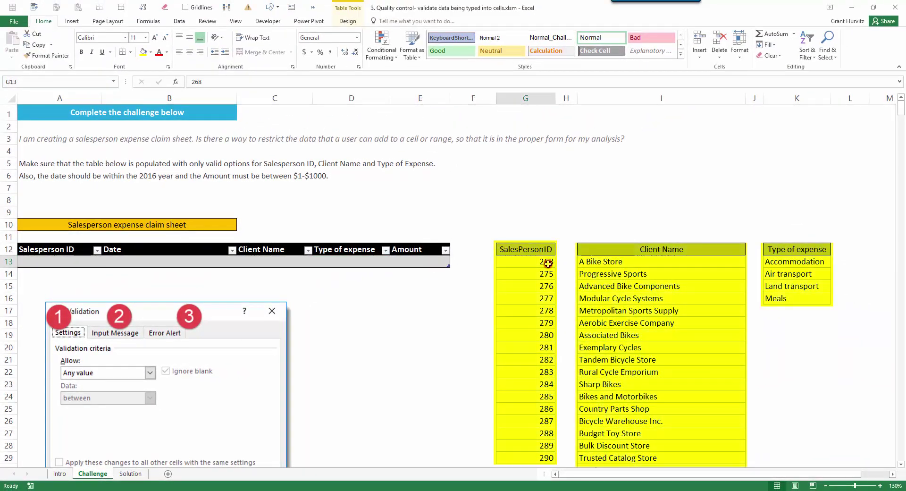
key(ctrl+shift+Down)
key(Right)
key(Right)
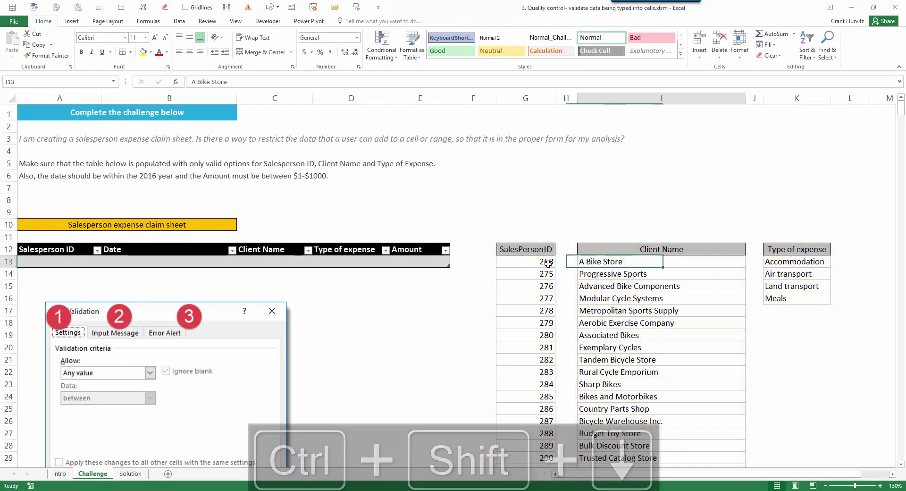
key(ctrl+shift+Down)
key(ctrl+Up)
key(Right)
key(Right)
key(Down)
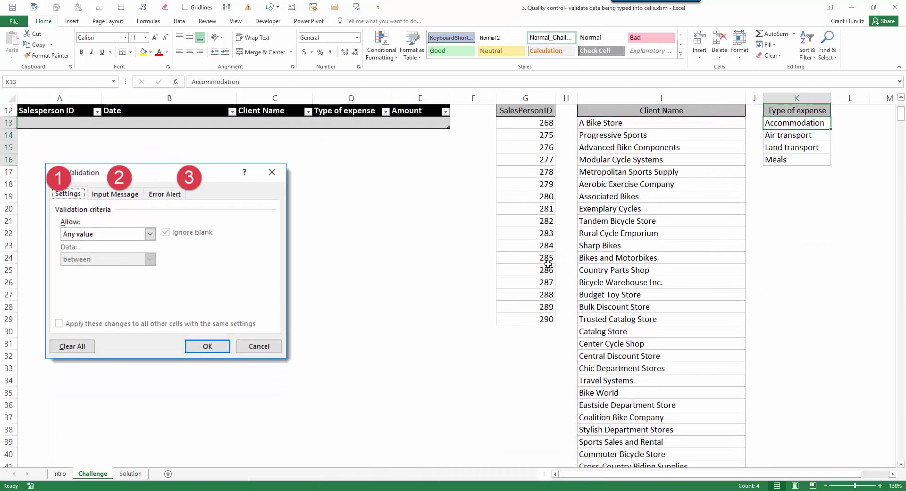
key(ctrl+shift+Down)
scroll(227, 282, up, 1)
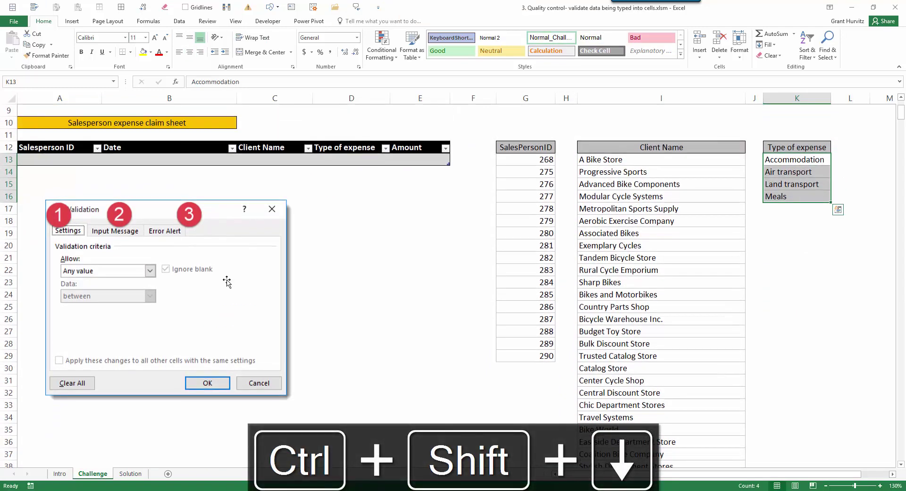
Review the Date and Amount input cells in row 13 against the written 2016 and $1-$1000 requirements
click(162, 161)
scroll(162, 162, up, 3)
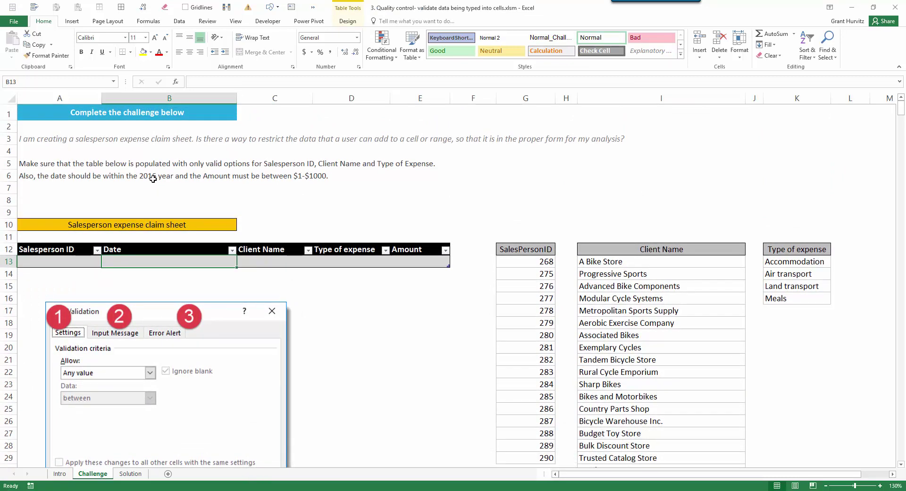
click(435, 266)
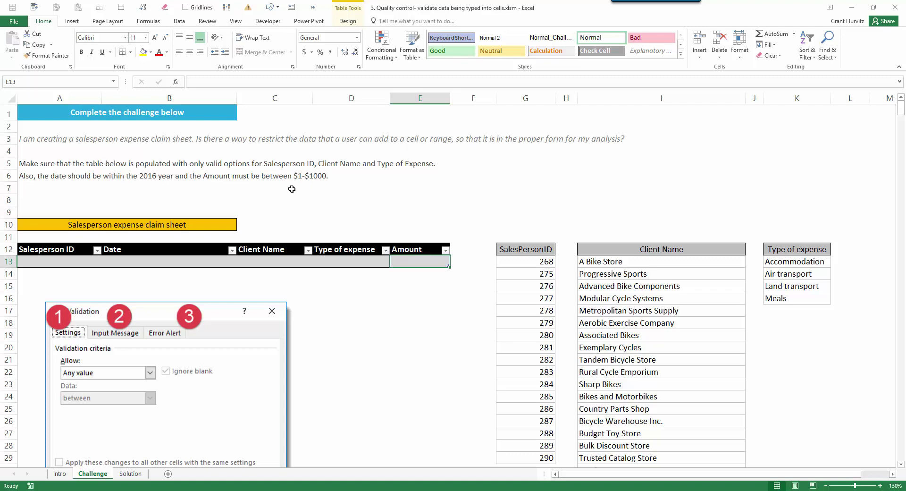
Start data validation on the Salesperson ID input cell A13 and set the allowed type to List
key(Home)
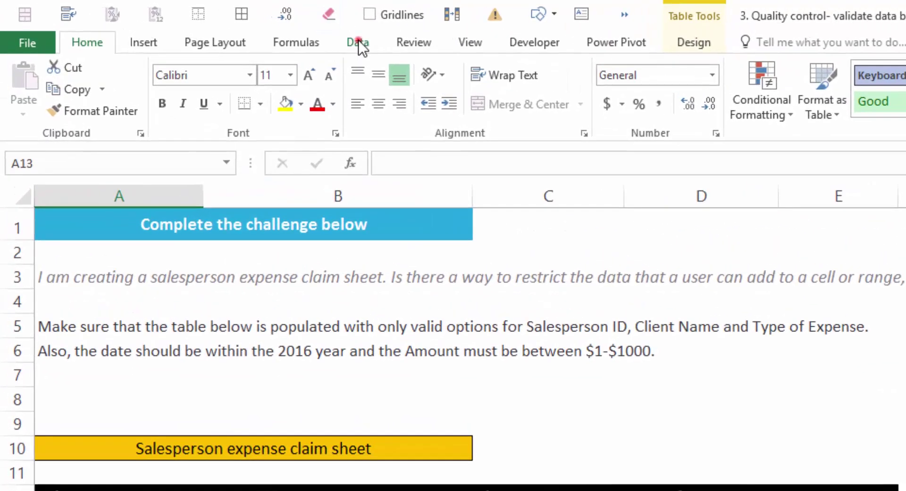
click(179, 21)
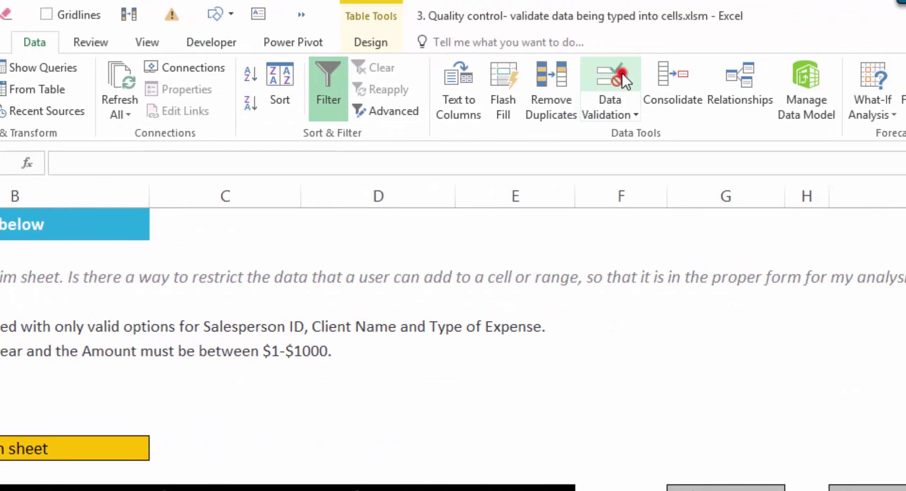
click(622, 72)
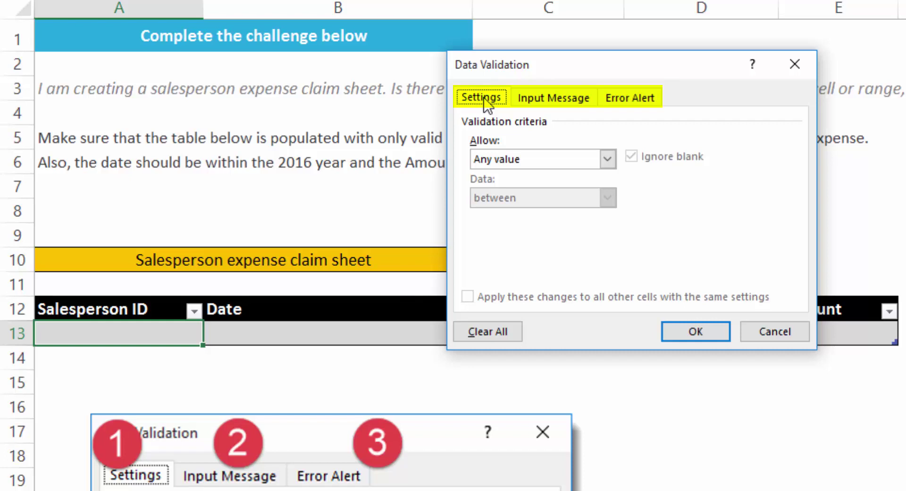
click(549, 164)
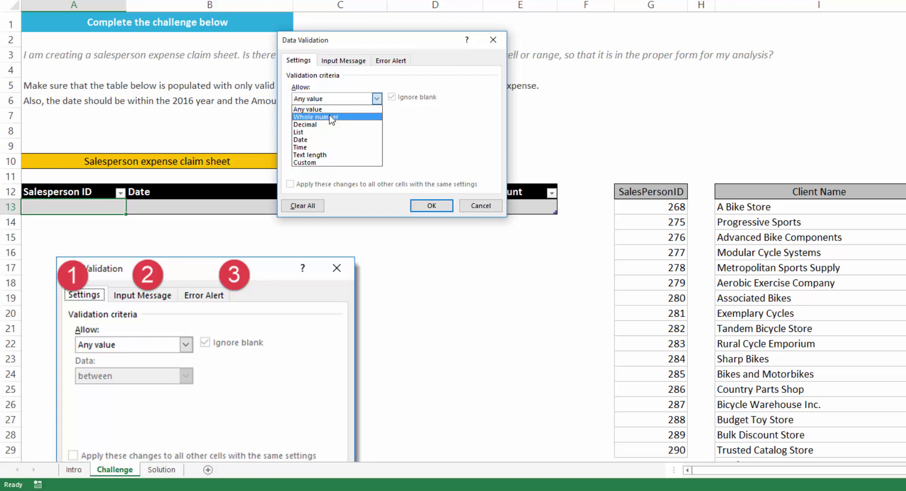
click(315, 167)
click(377, 98)
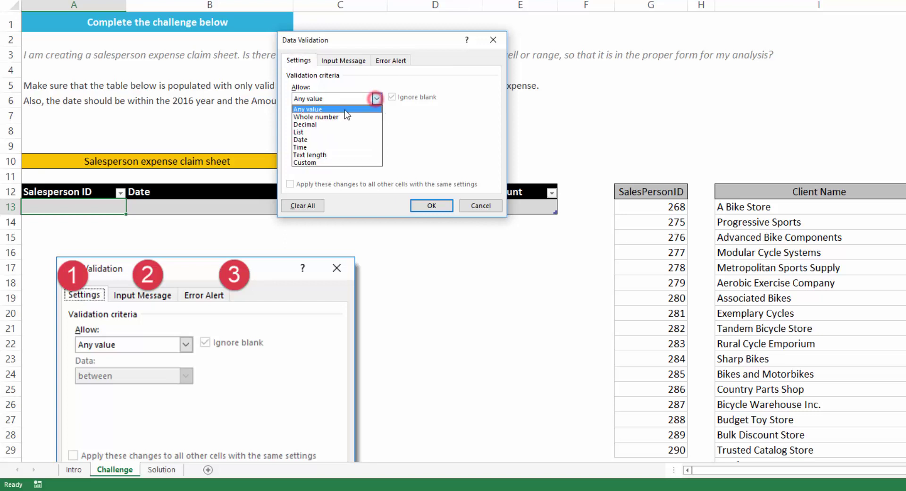
click(309, 132)
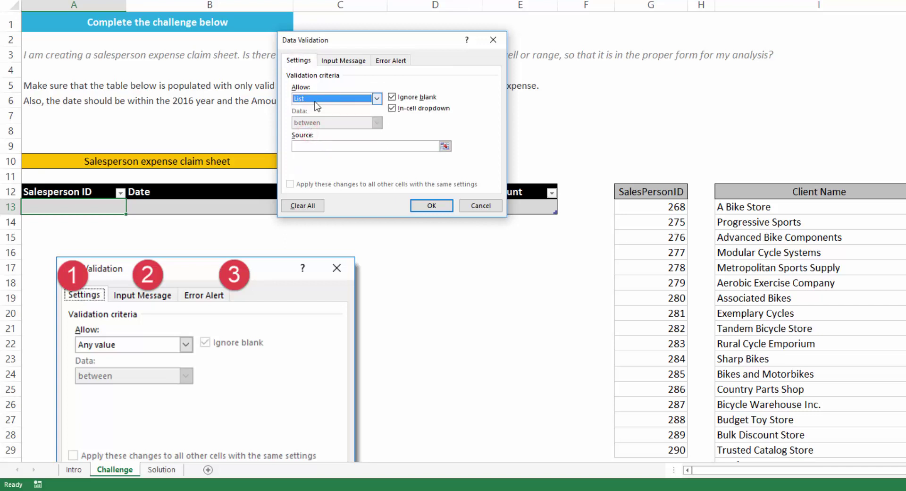
Set the validation list source to the SalesPersonID range =$G$13:$G$29 and apply the rule to A13
click(445, 146)
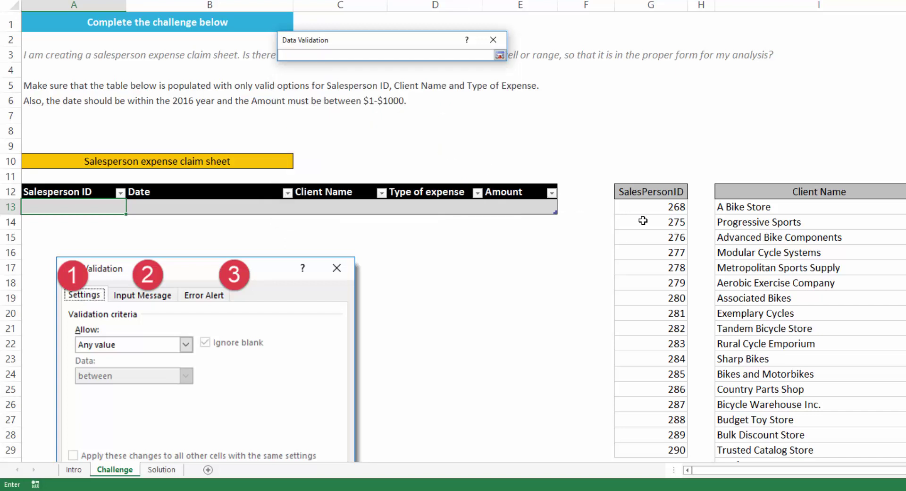
click(663, 208)
key(ctrl+shift+Down)
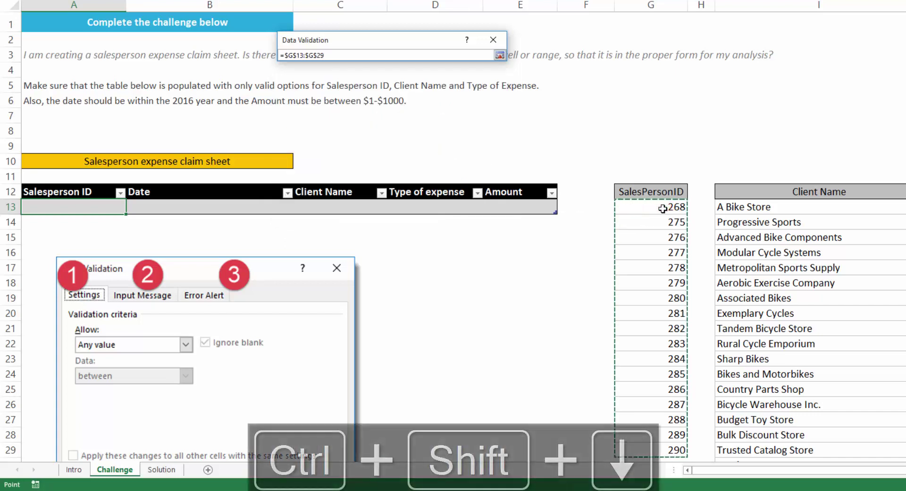
key(Return)
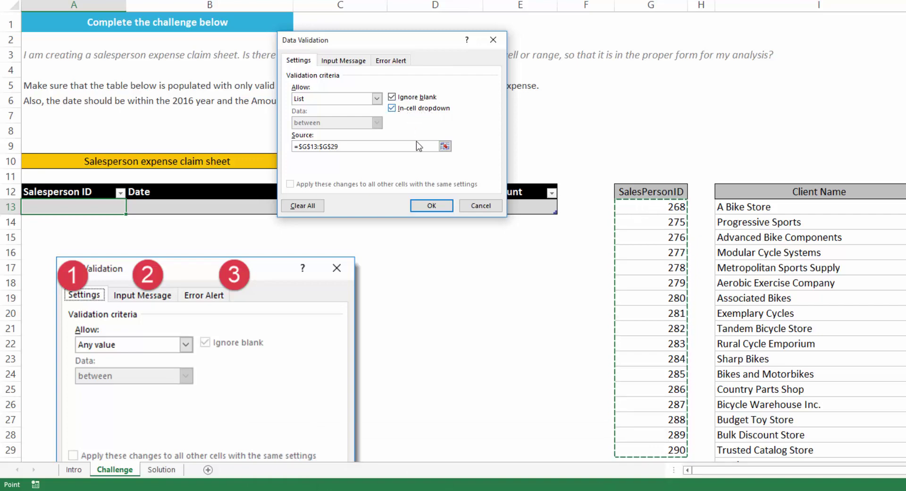
click(419, 203)
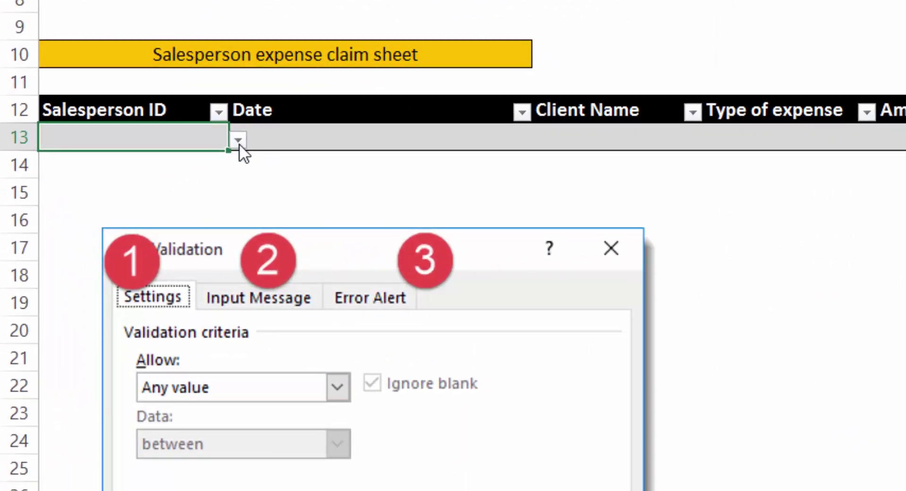
Look through the full range of salesperson IDs offered by the in-cell list in A13
click(238, 140)
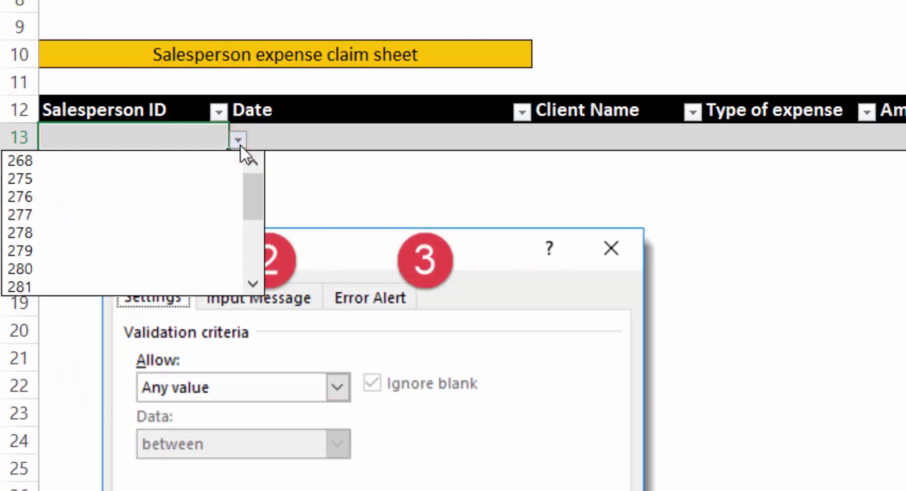
drag(247, 183, 246, 247)
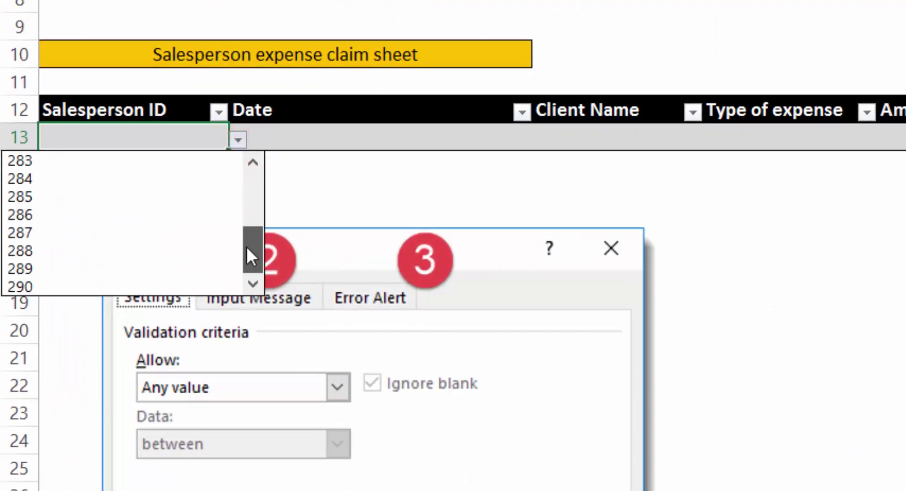
click(134, 199)
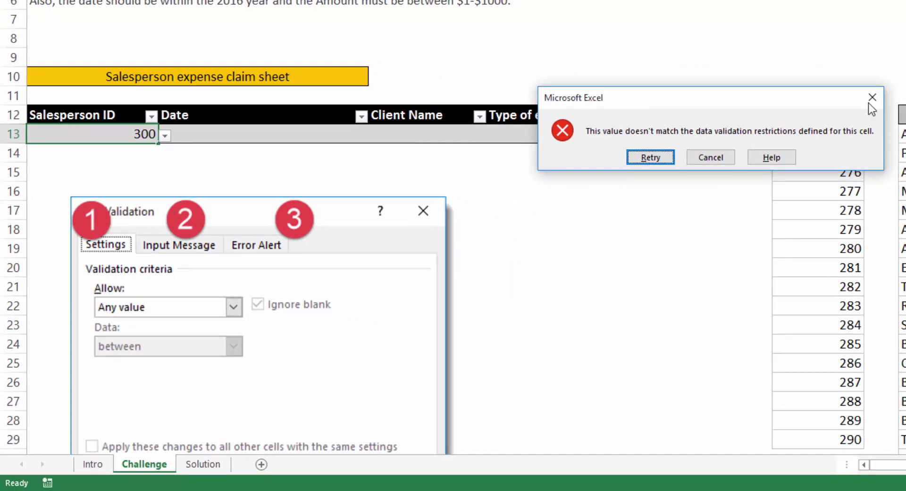
Discard the invalid 300 in A13, try entering 300 again to test the validation, and dismiss the alert
click(659, 156)
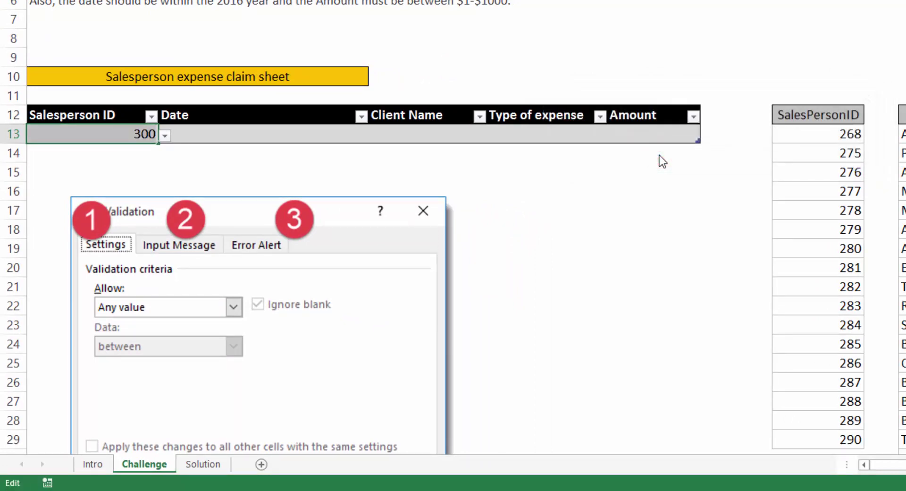
key(BackSpace)
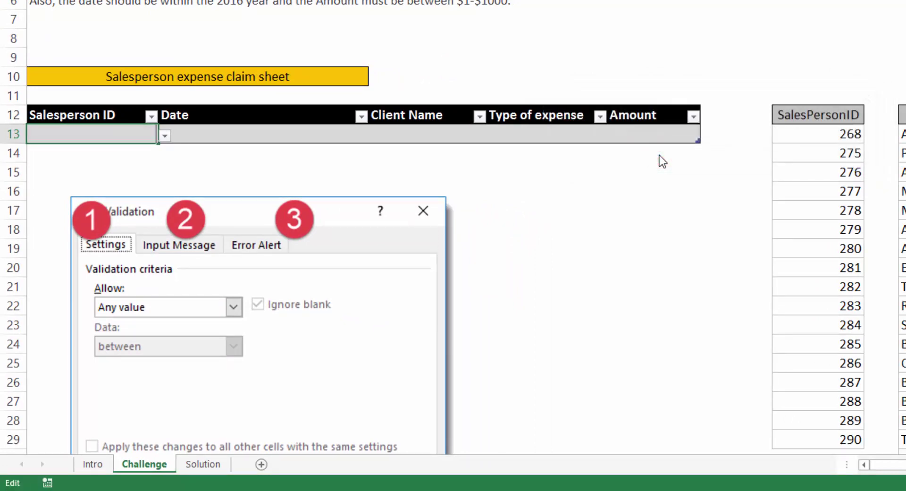
key(Escape)
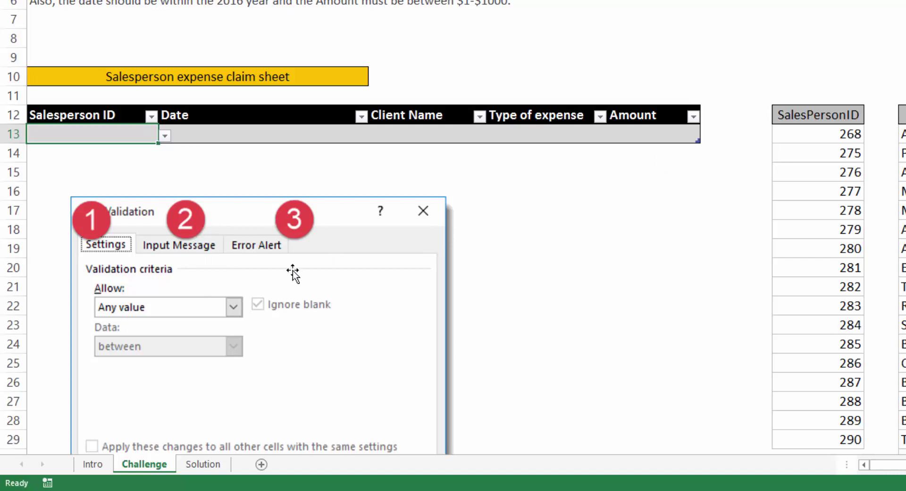
text(300)
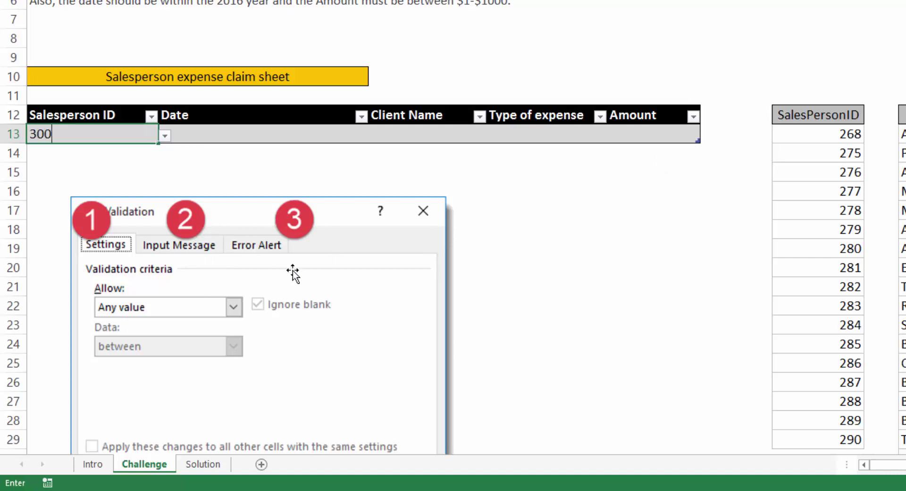
key(Return)
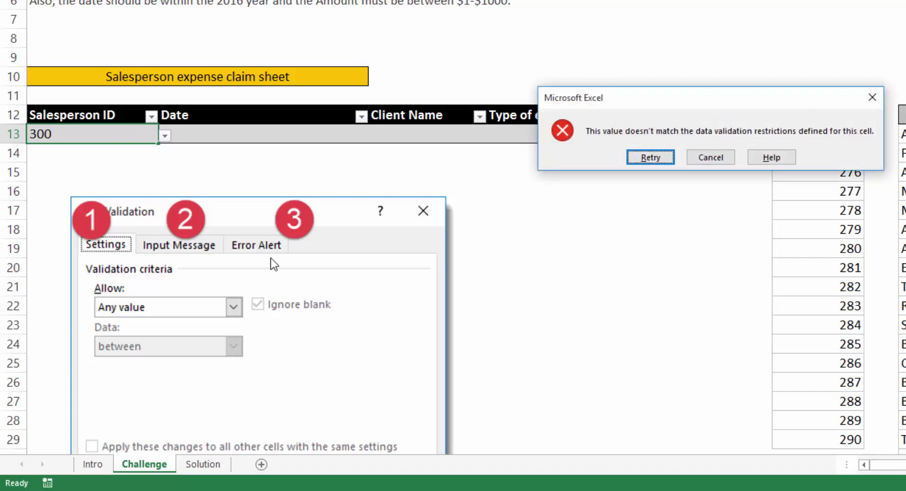
click(871, 98)
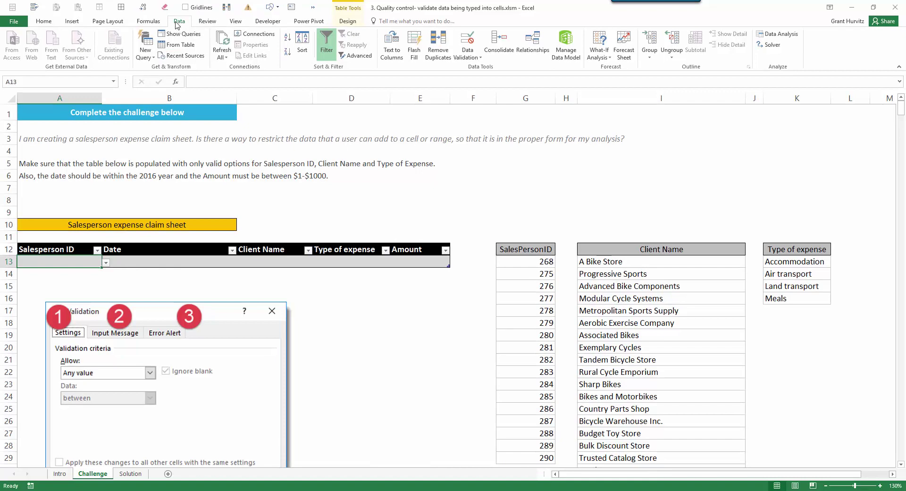
Add an input message to A13's data validation with the title "ID" and the text "Please provide their Sales ID"
key(alt)
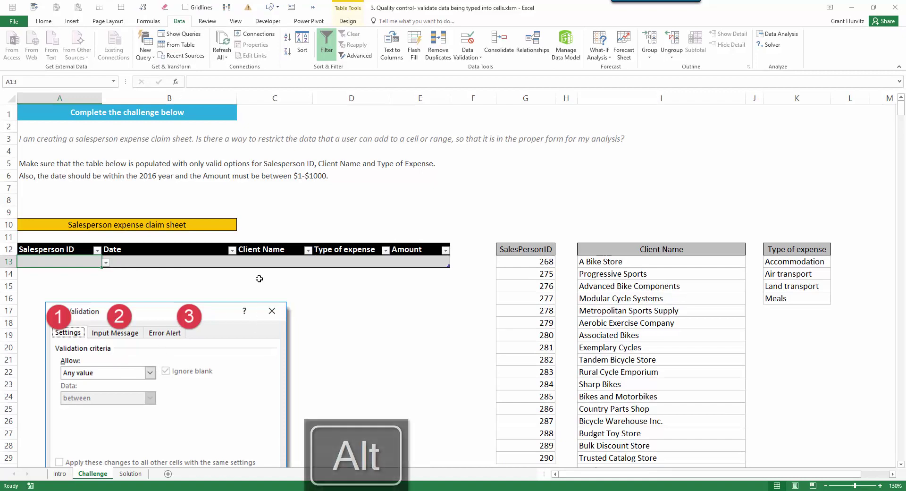
key(d)
key(l)
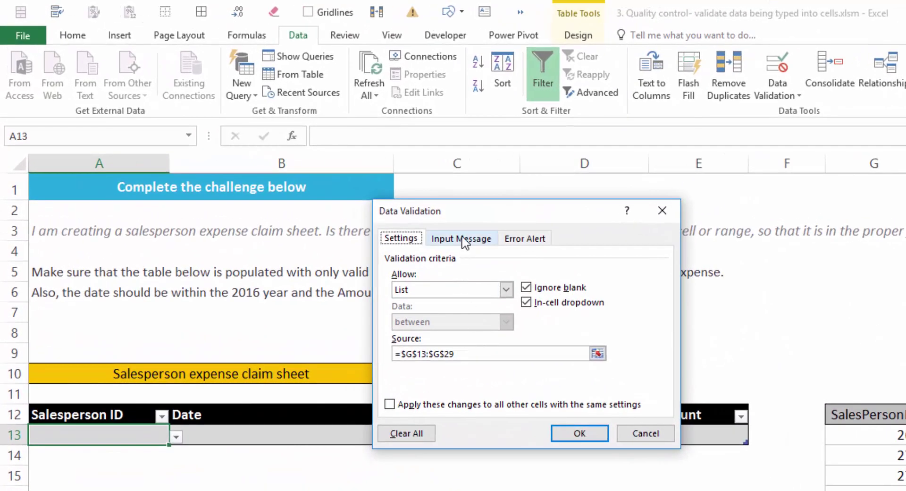
click(462, 240)
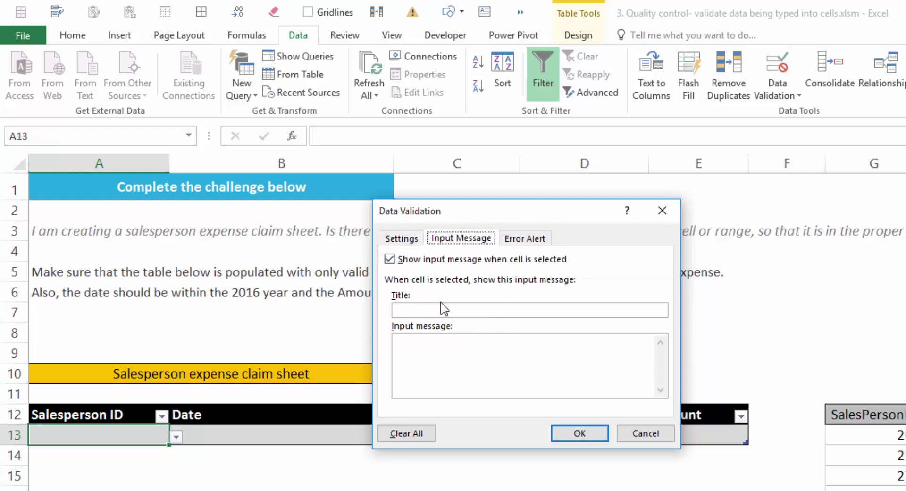
click(426, 315)
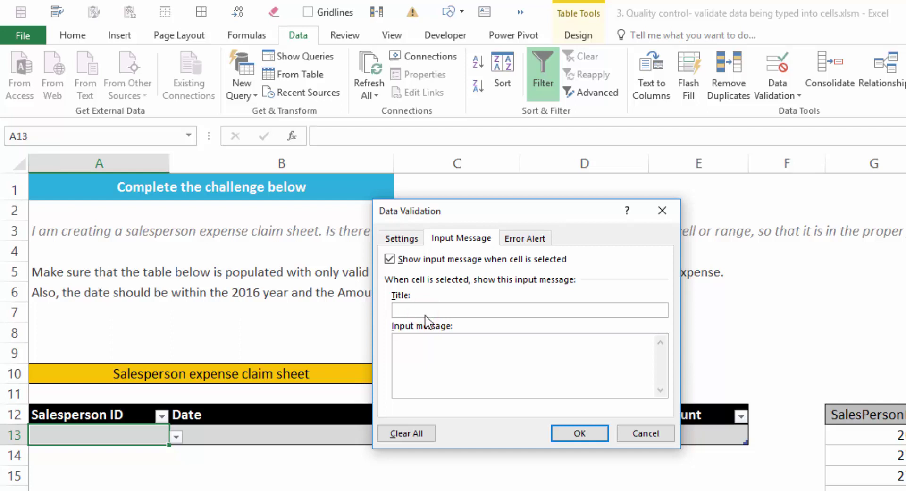
text(ID)
text(Please )
text(provide the)
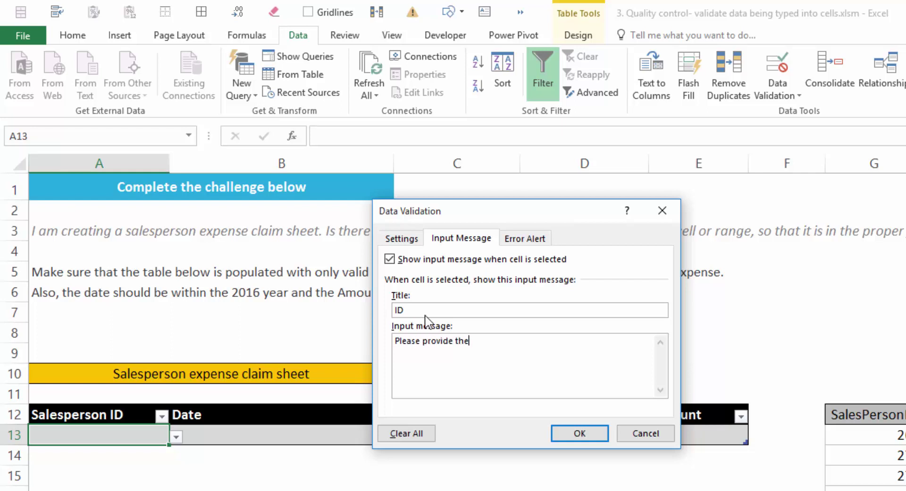
text(ir Sales ID)
Review the Warning and Information error alert styles for A13, set the style back to Stop, and apply the validation
click(538, 238)
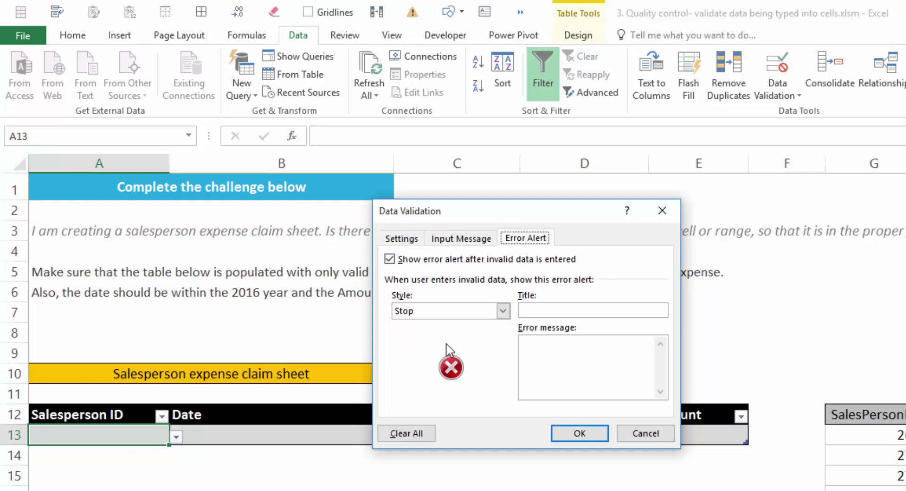
click(503, 311)
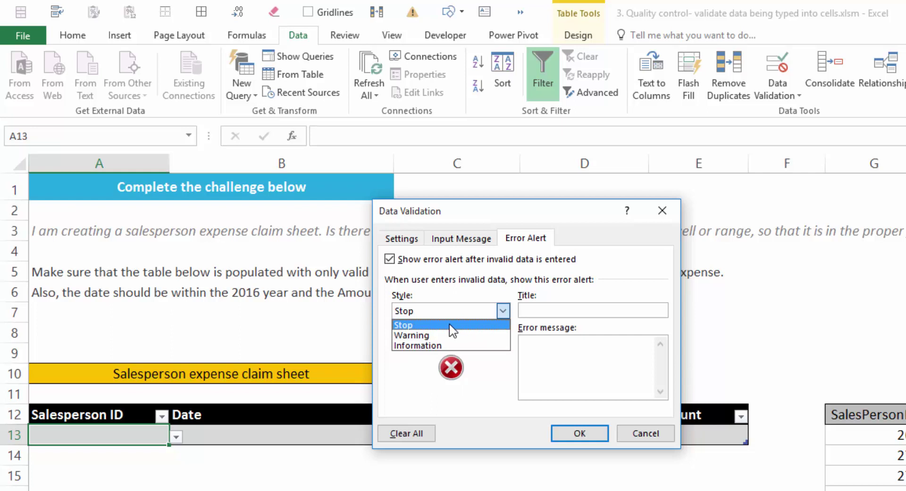
click(441, 336)
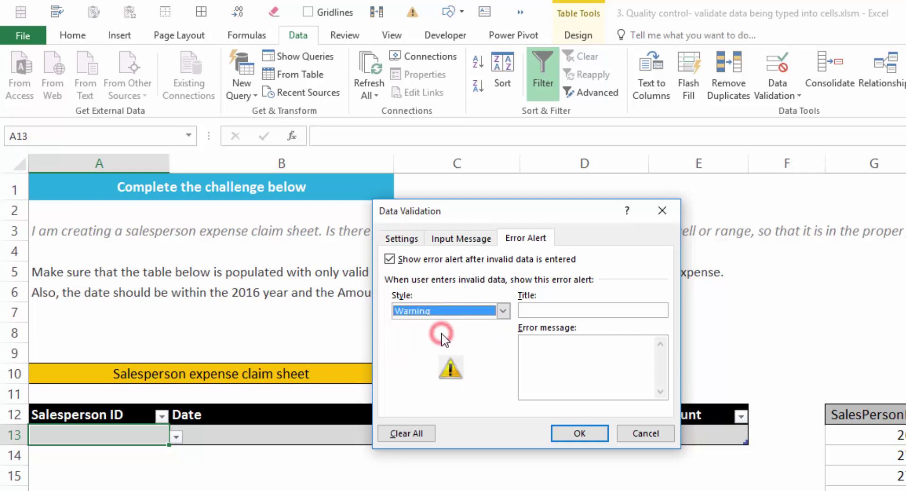
click(499, 316)
click(469, 346)
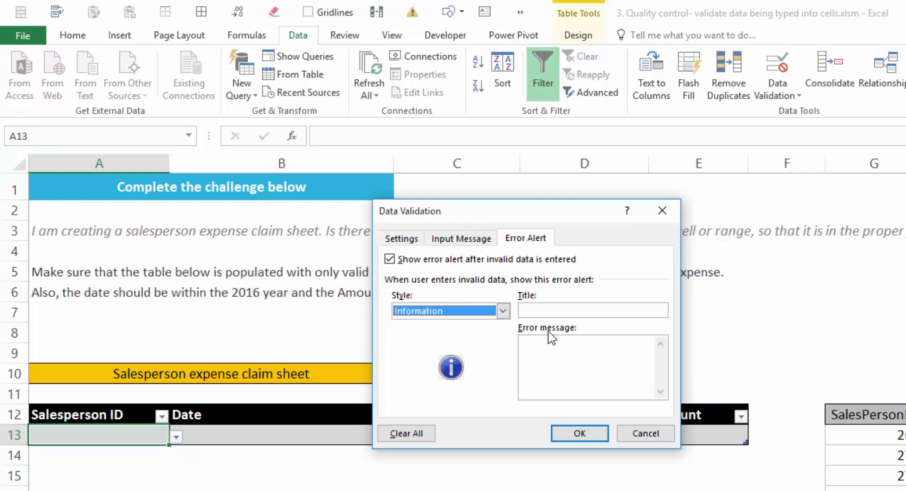
click(503, 310)
click(425, 325)
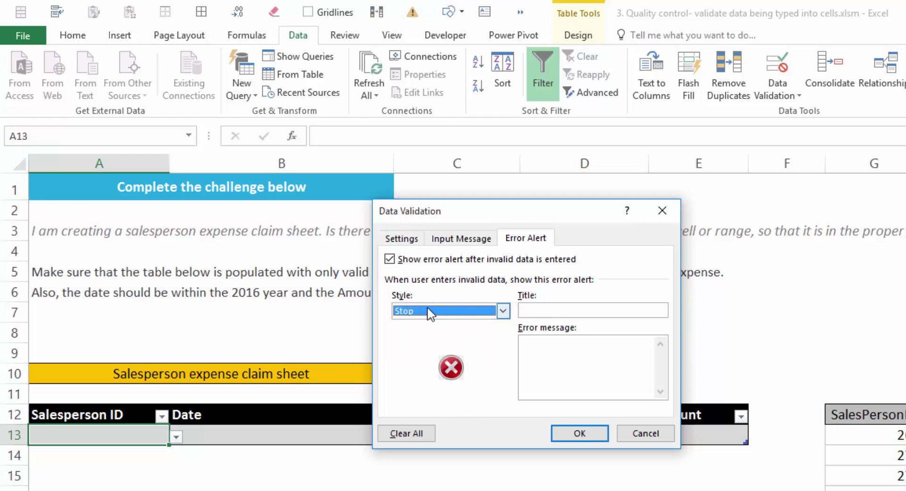
click(599, 433)
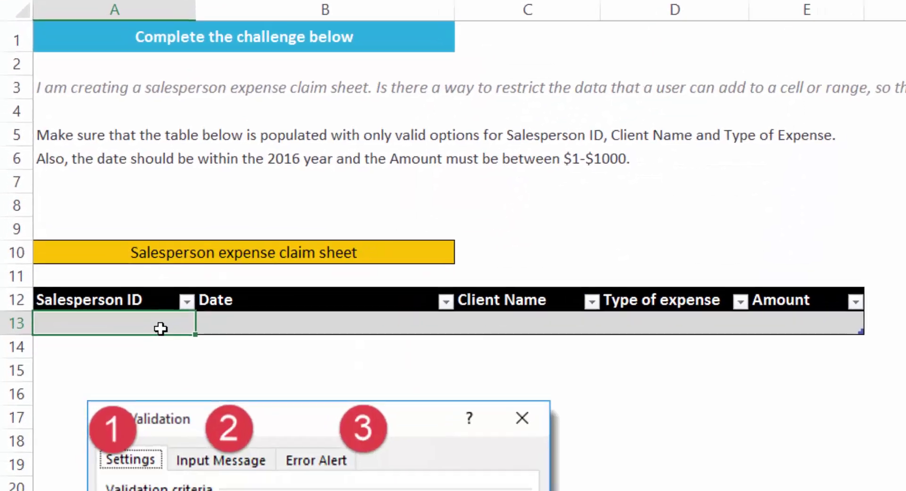
click(139, 438)
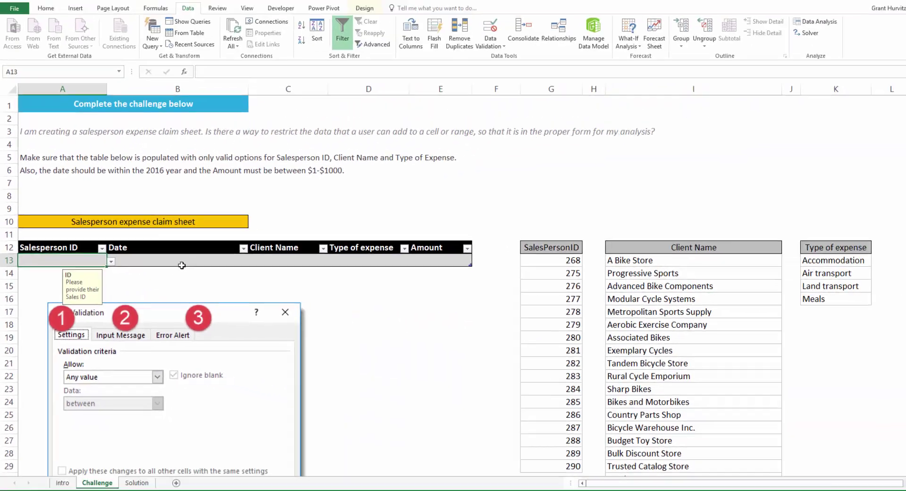
Start a data validation rule for the Client Name cell C13 that allows only values from a List
click(277, 264)
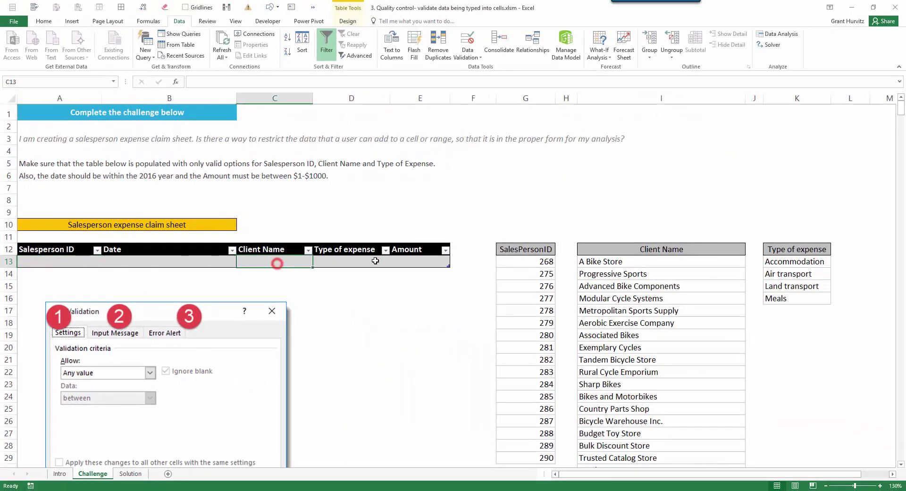
ctrl+click(353, 263)
click(262, 259)
key(alt)
key(d)
key(l)
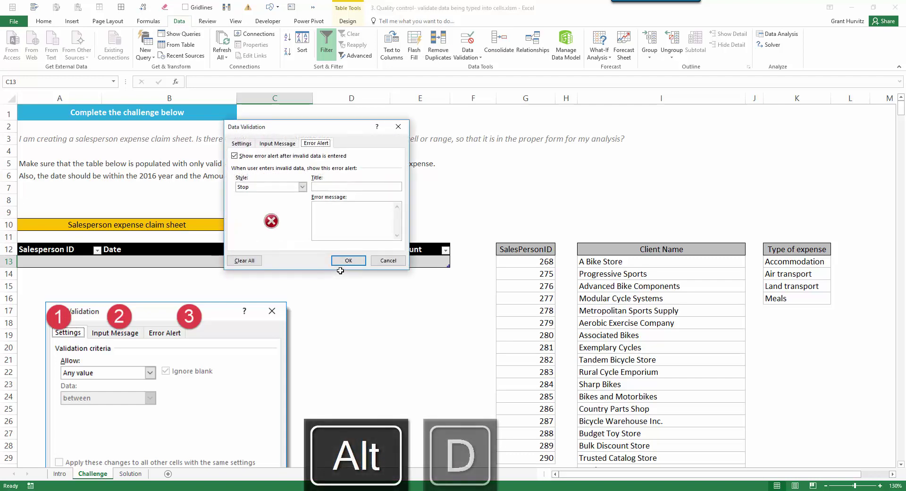
click(242, 143)
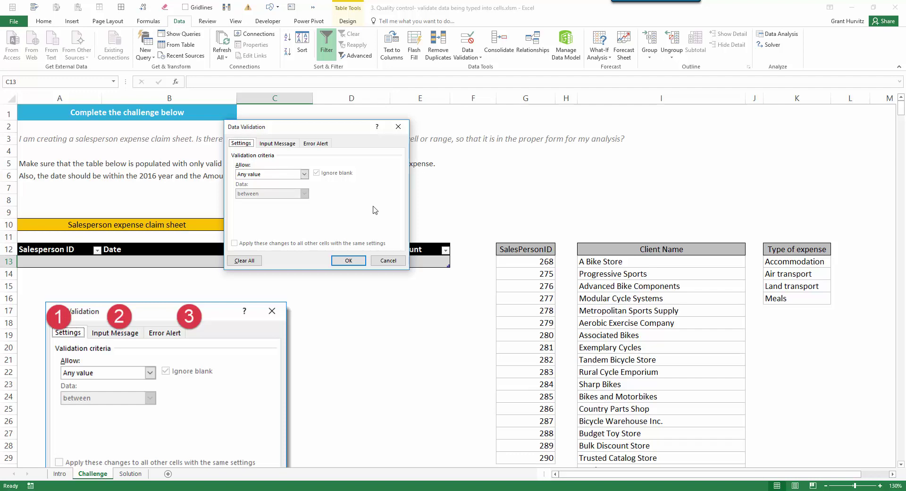
key(Tab)
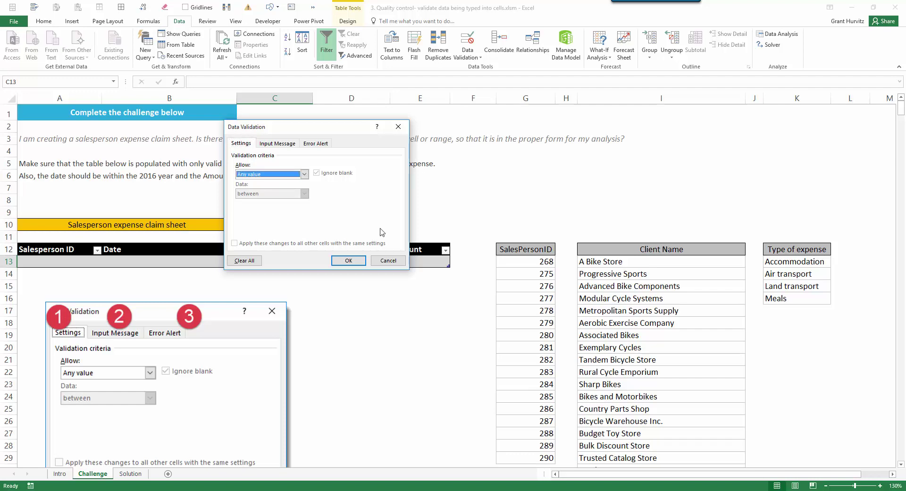
key(l)
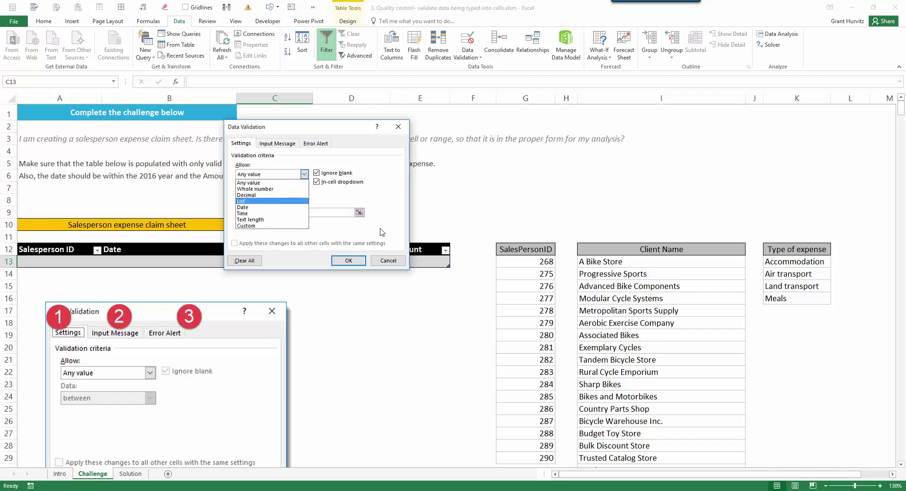
key(Return)
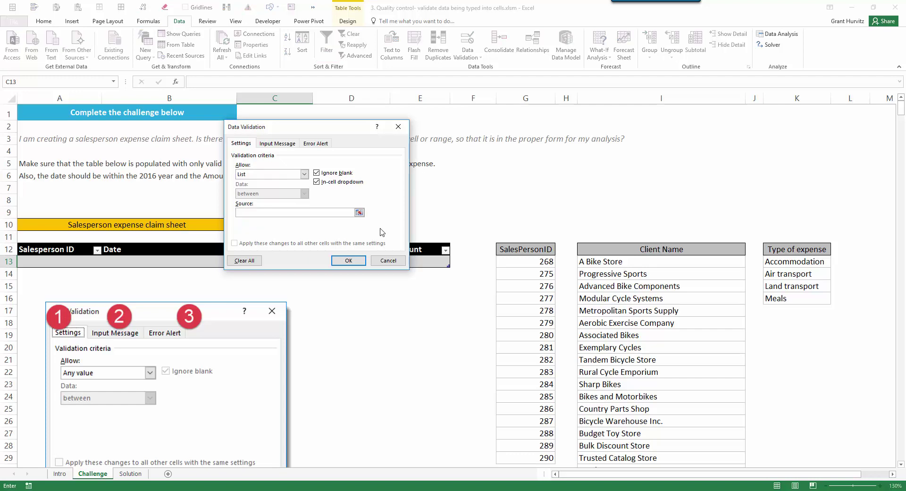
Set the list source to the client name range =$I$13:$I$713 and apply the rule to C13
click(639, 258)
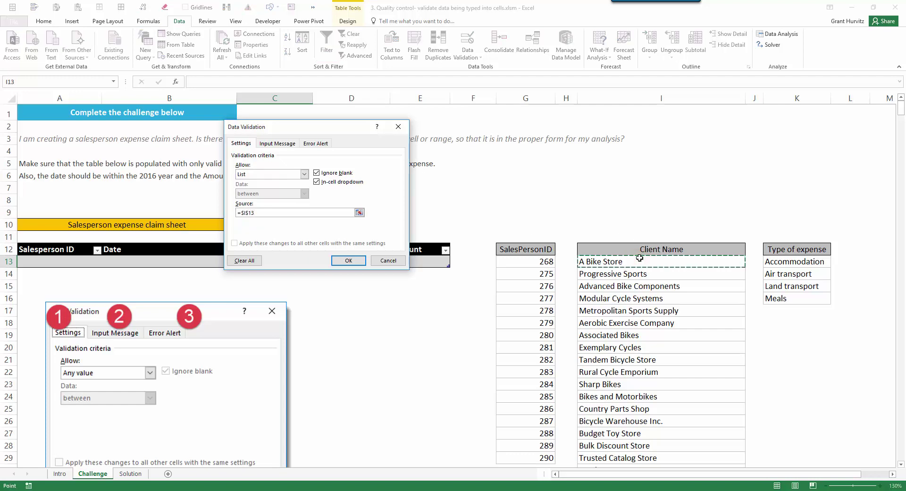
key(ctrl+shift+Down)
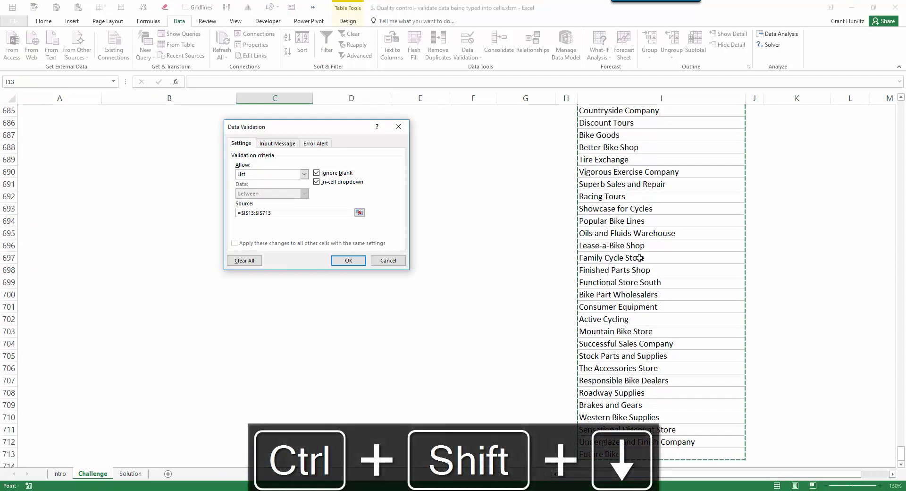
key(Return)
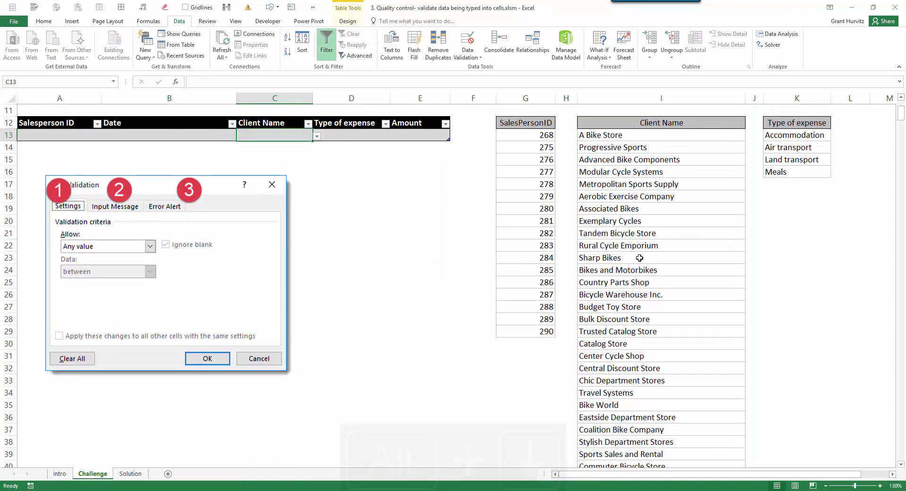
Look through the client names offered by the in-cell list in C13 and close it without choosing one
key(alt+Down)
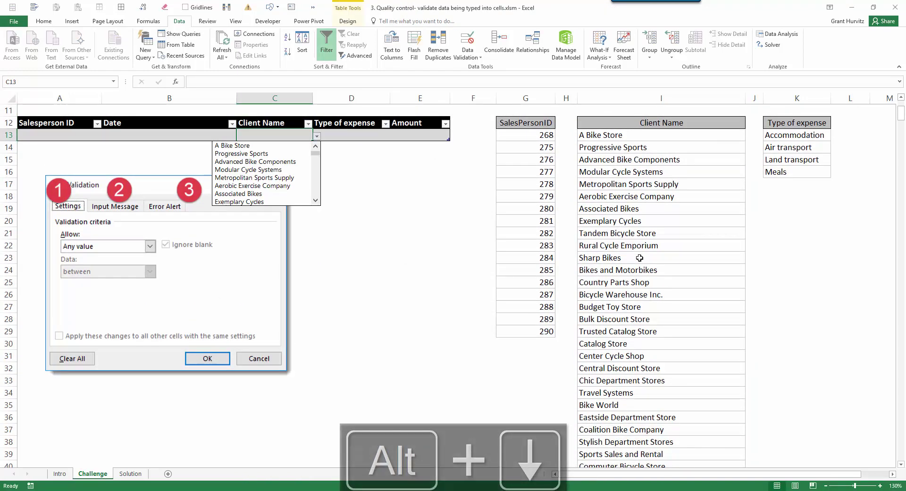
key(Down)
key(Down)
key(Down)
key(Down)
key(Down)
key(Down)
key(Down)
key(Down)
key(Down)
key(Down)
key(Down)
key(Down)
key(Down)
key(Down)
key(Down)
key(Down)
key(Down)
key(Down)
key(Down)
key(Down)
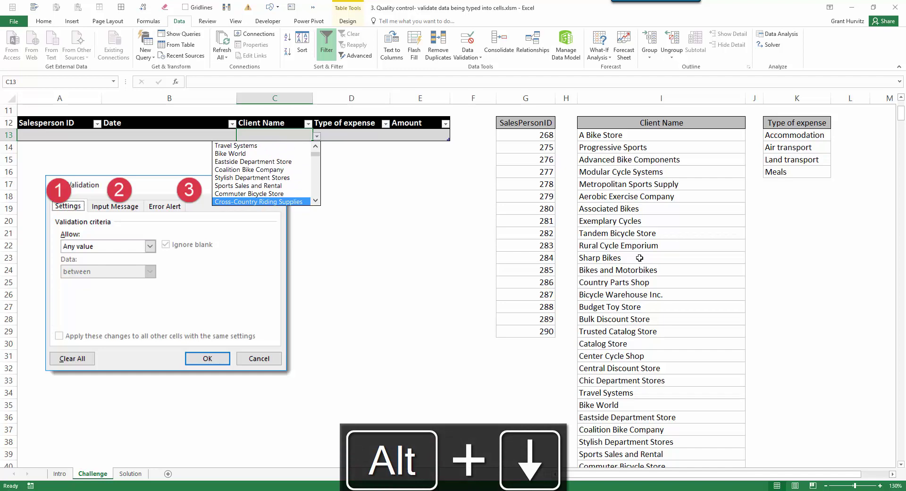
key(Escape)
Add a List validation to the Type of expense cell D13 with the source =$K$13:$K$16
key(Right)
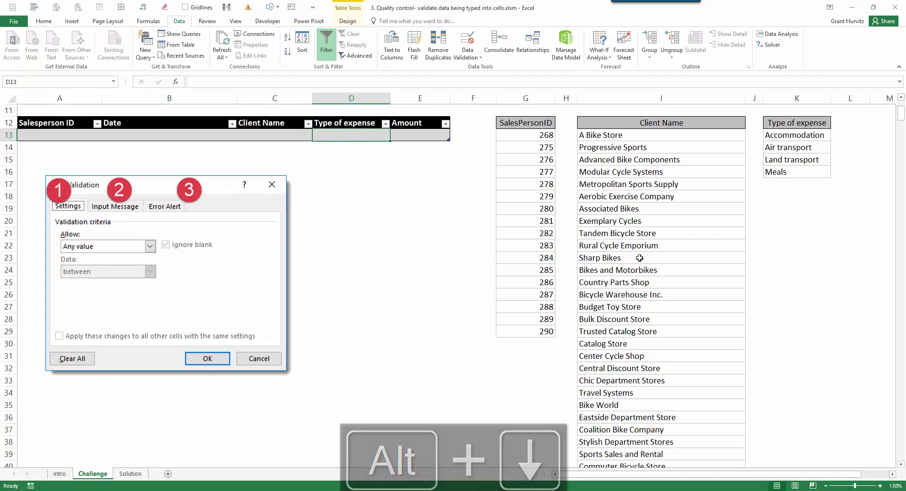
key(alt+d)
key(l)
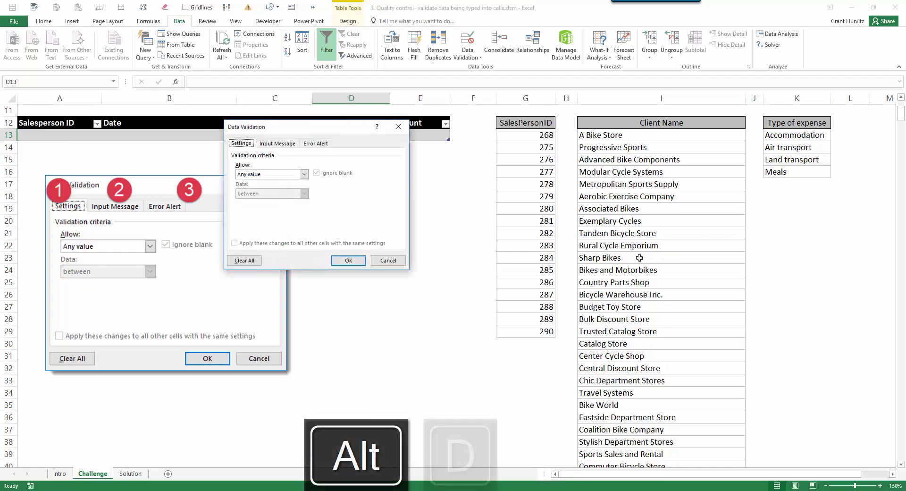
key(Tab)
key(l)
key(Tab)
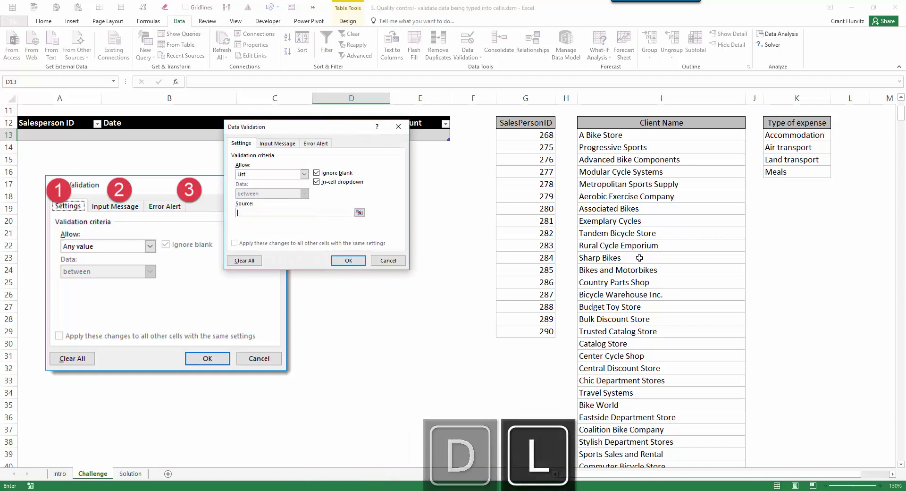
drag(793, 138, 785, 171)
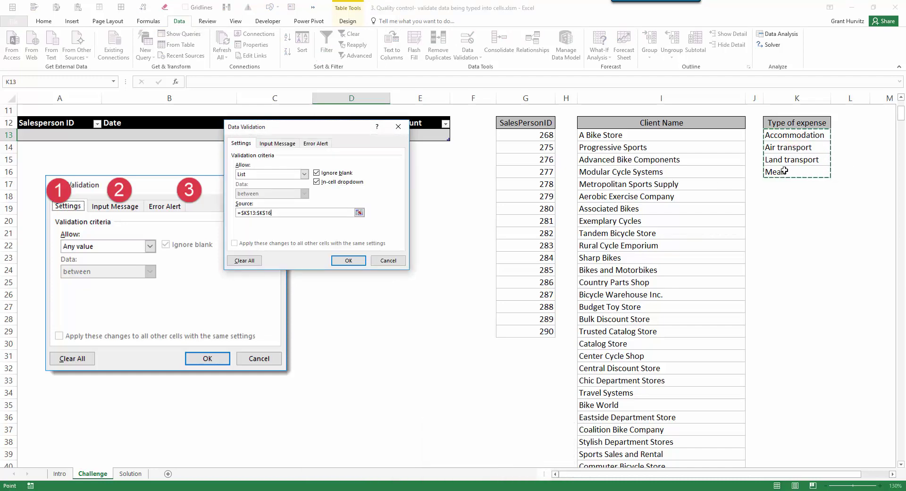
key(Return)
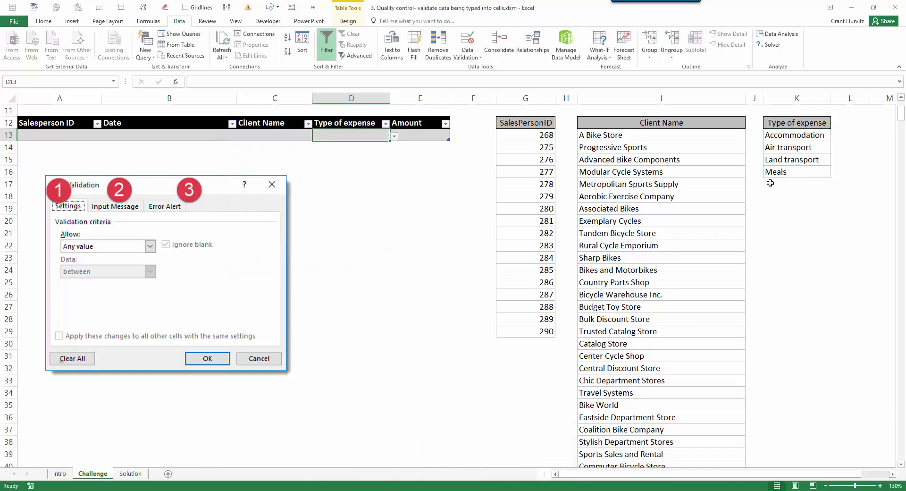
Start a data validation rule for the Date cell B13 that allows only Date values
scroll(404, 193, up, 3)
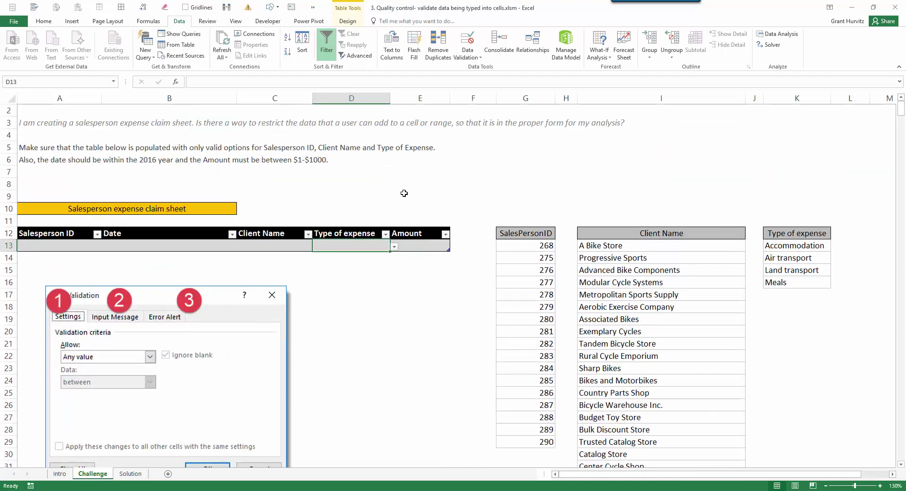
click(156, 242)
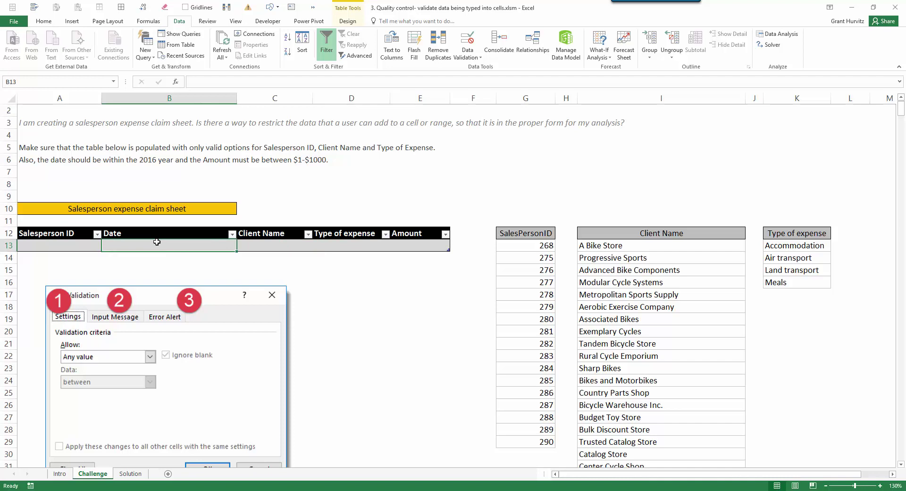
key(alt+d)
key(l)
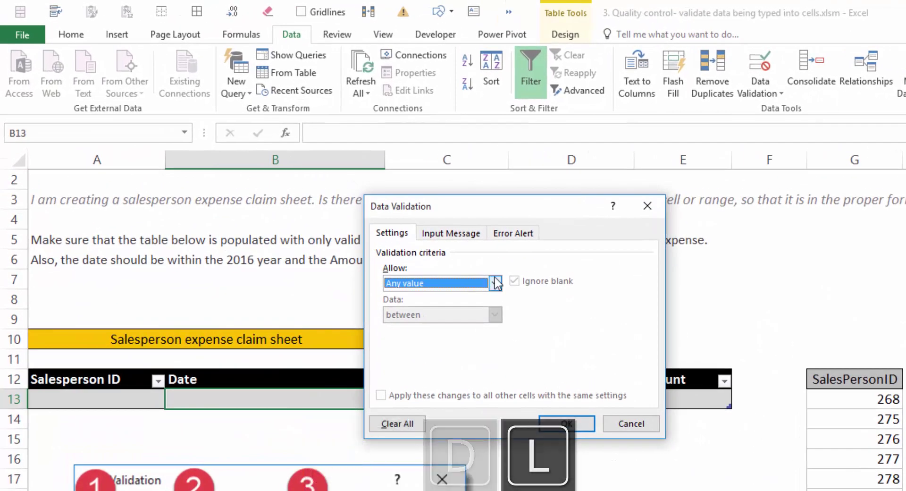
click(438, 251)
click(405, 338)
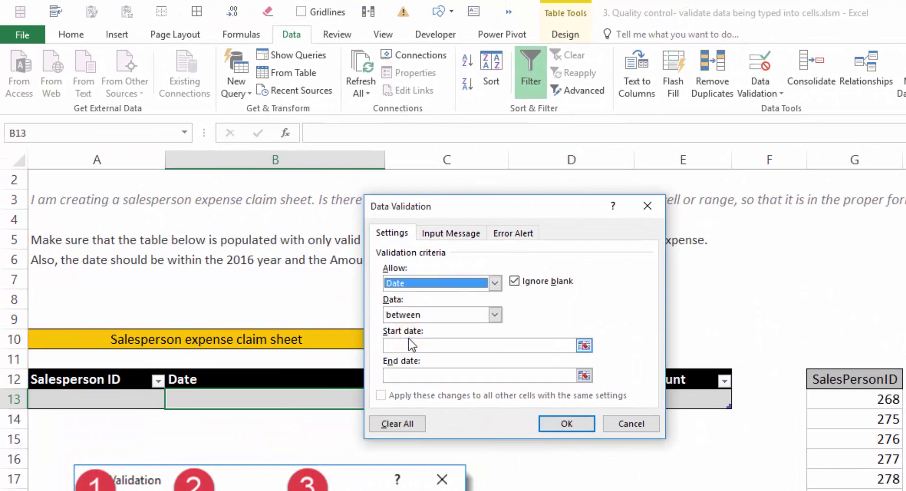
Restrict B13 to dates between 1/1/16 and 12/31/16, review the other comparison options, and apply the rule
click(415, 348)
text(1)
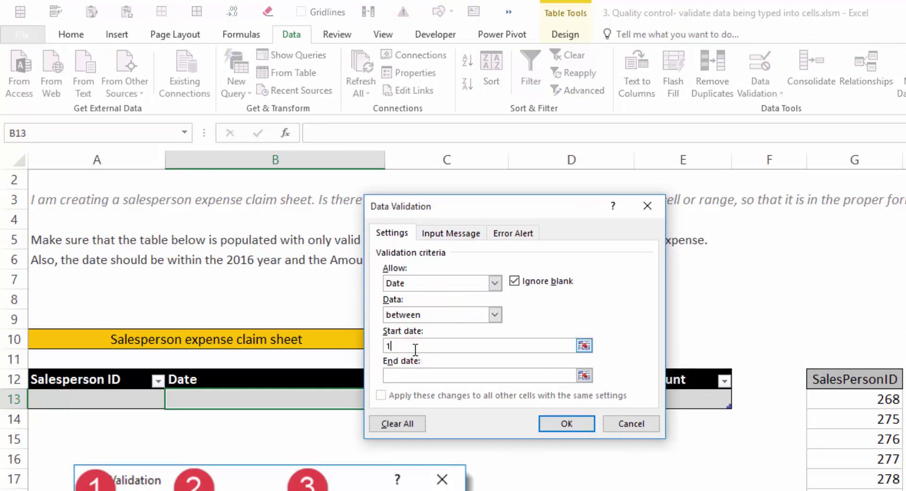
text(/1/16)
key(Tab)
text(12/31/16)
click(552, 425)
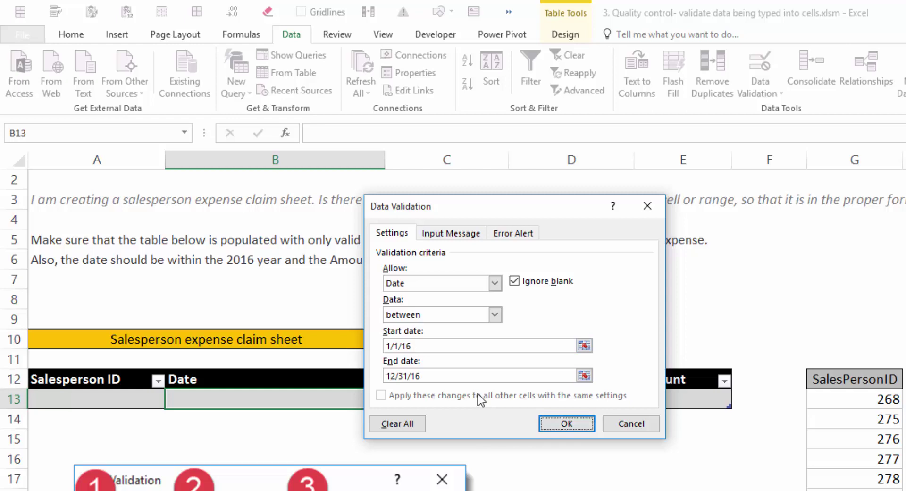
click(408, 324)
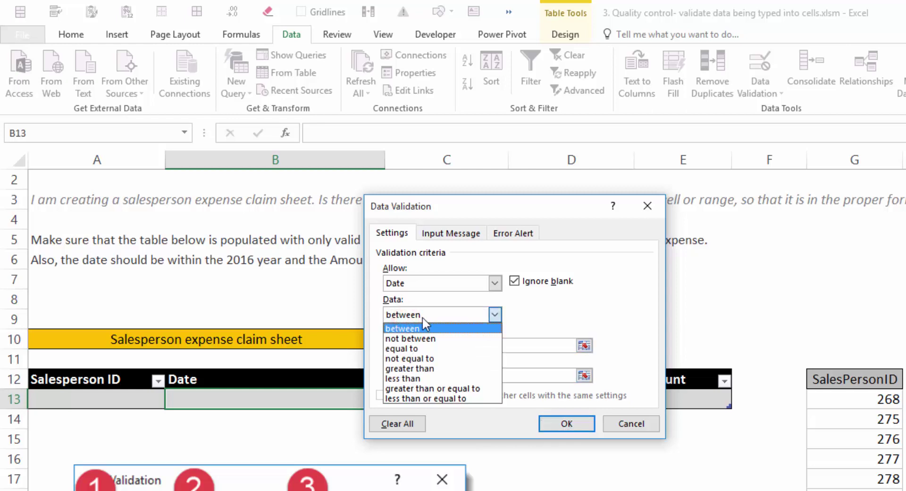
click(593, 318)
click(589, 425)
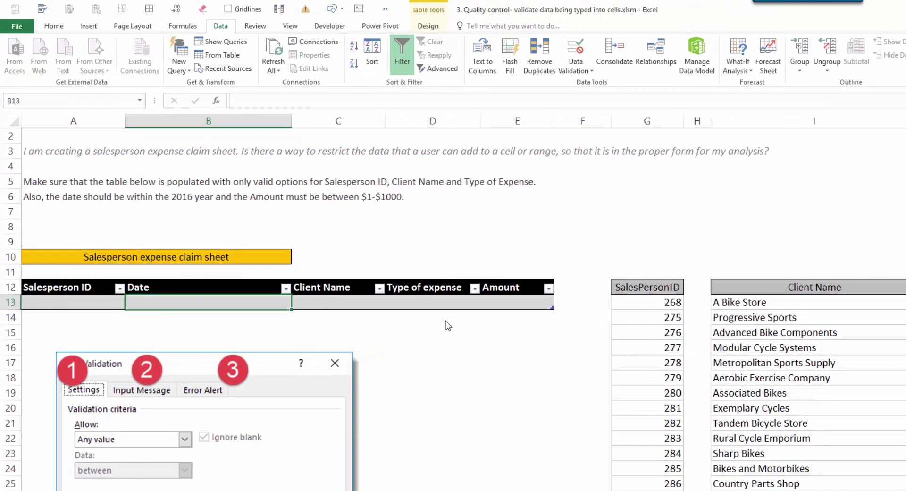
Test the date rule by entering today's date, 12/2/2015, in B13, and dismiss the alert
key(ctrl+semicolon)
key(Return)
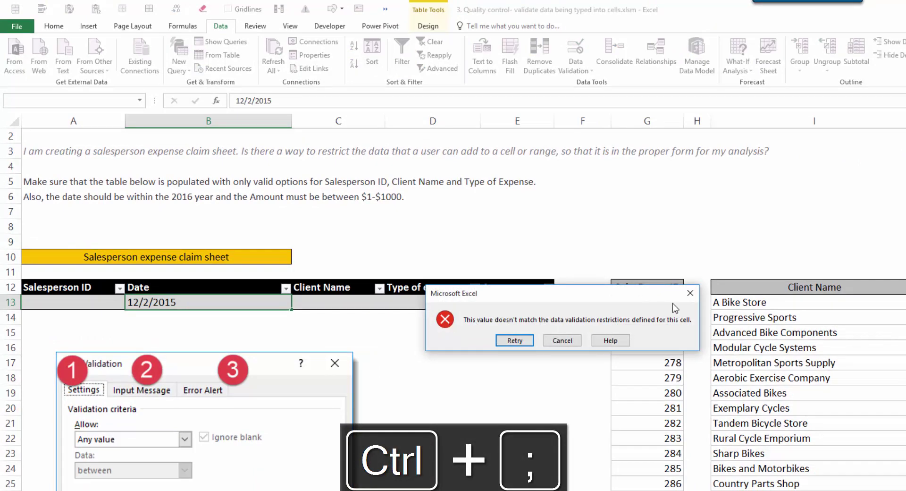
click(691, 295)
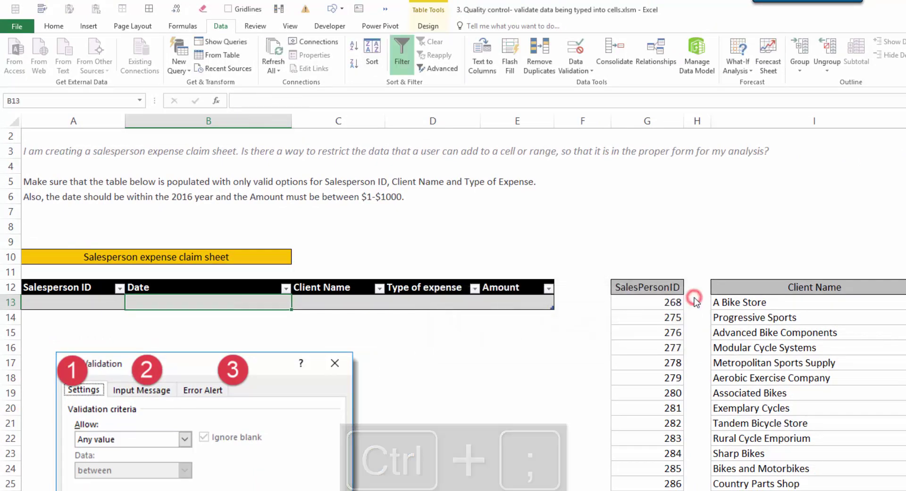
Add a data validation rule to the Amount cell E13 that allows only Decimal values between 1 and 1000
click(531, 302)
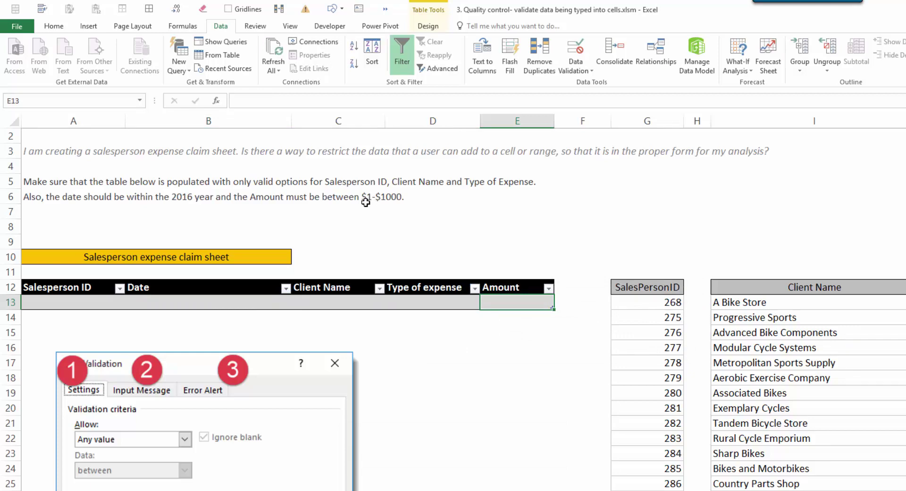
key(alt)
key(d)
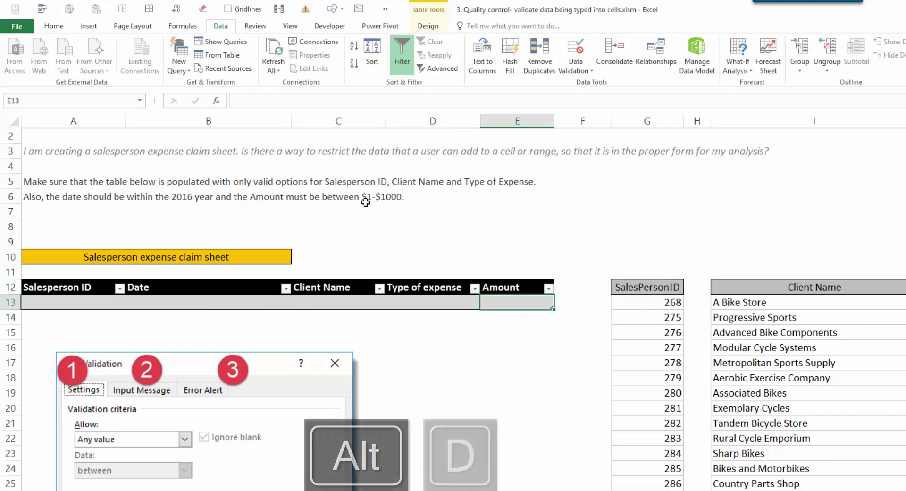
key(l)
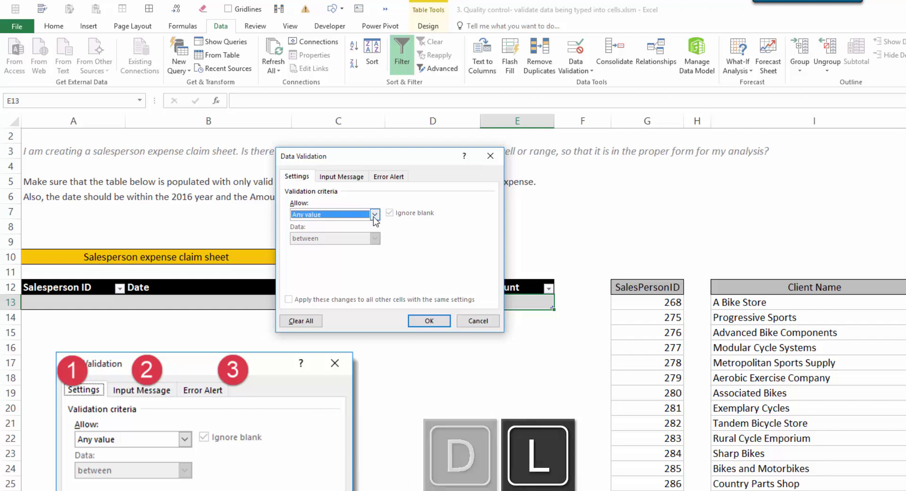
click(375, 214)
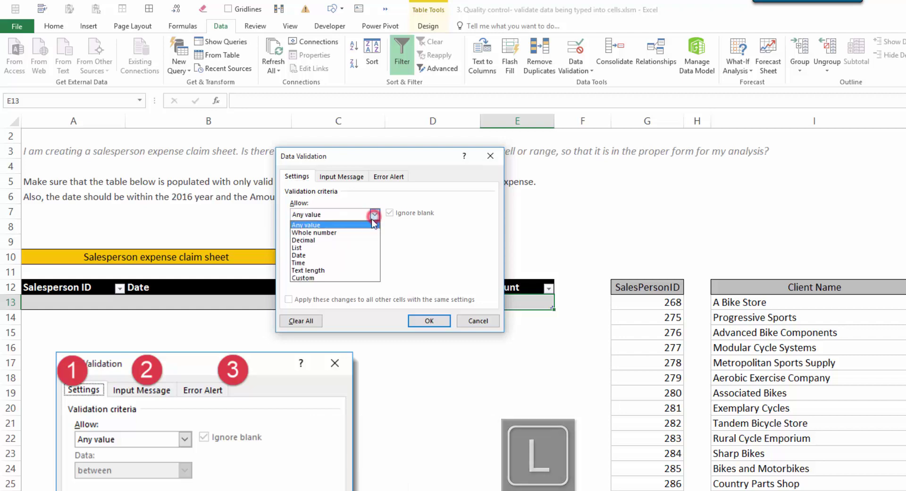
click(341, 240)
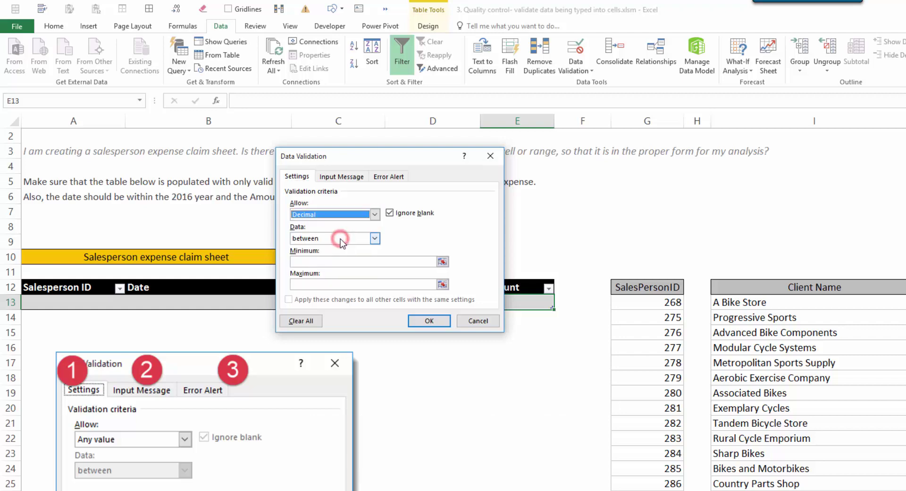
click(324, 262)
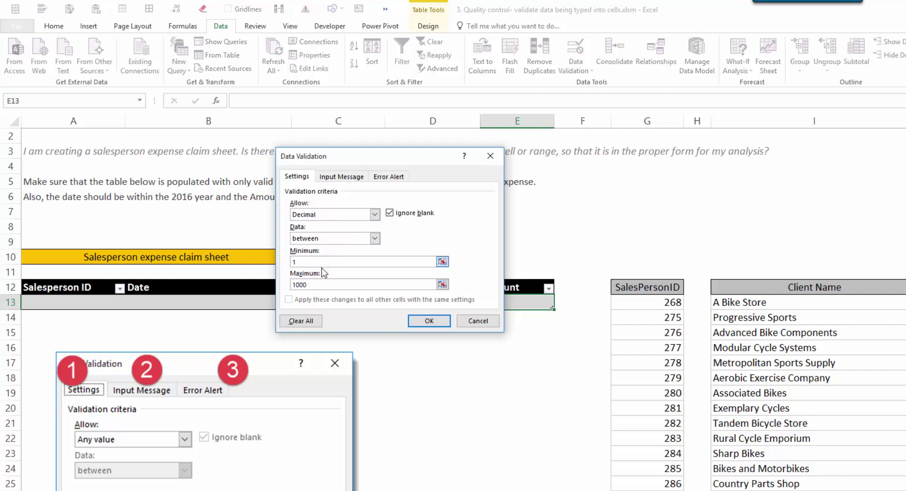
click(445, 323)
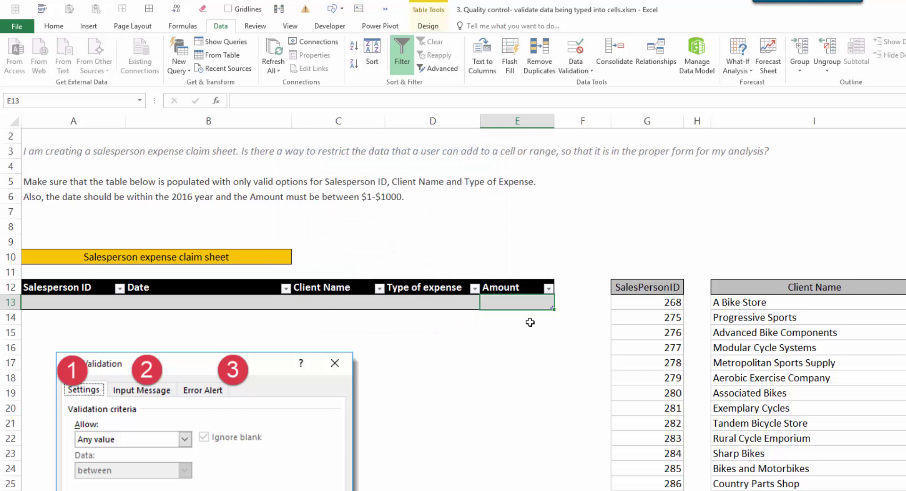
Test the amount rule by entering -100 and 1001 in E13, dismissing the alert after each entry
text(-100)
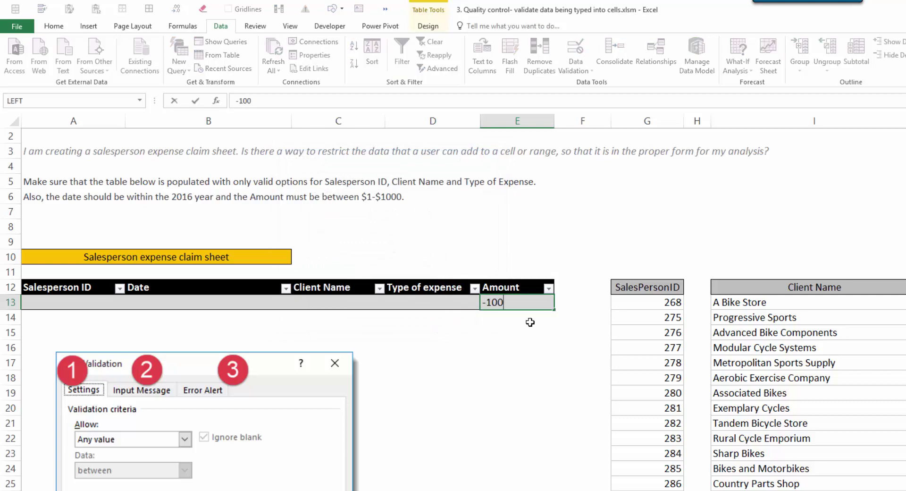
key(Return)
key(Return)
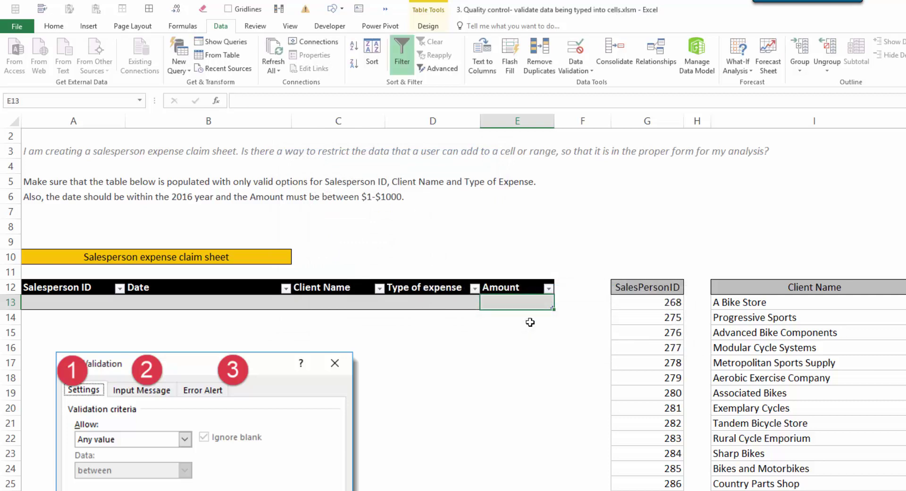
text(1001)
key(Return)
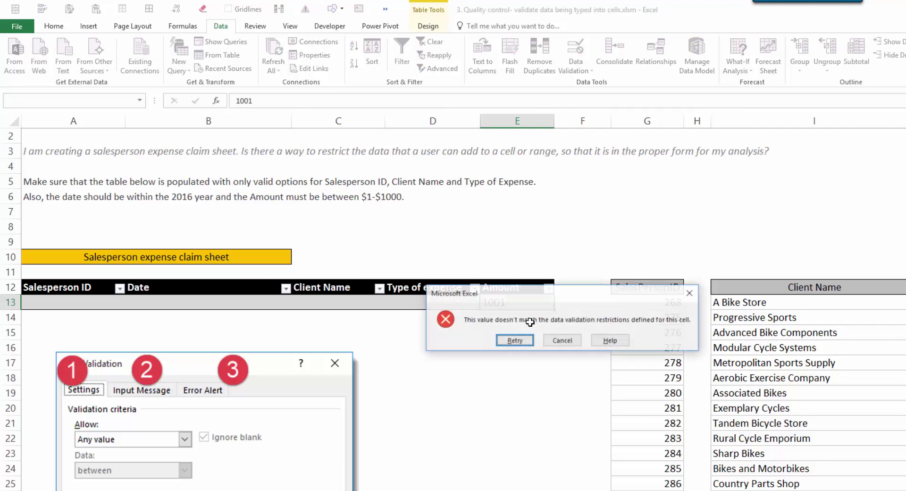
key(Escape)
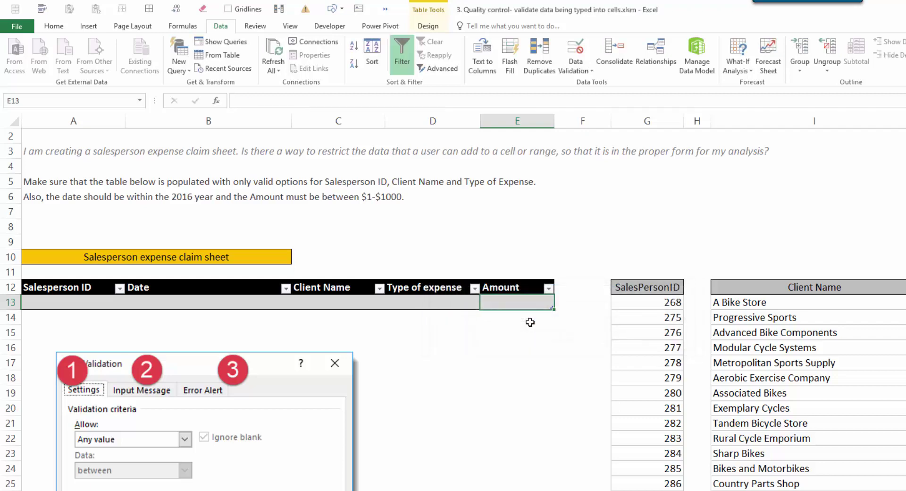